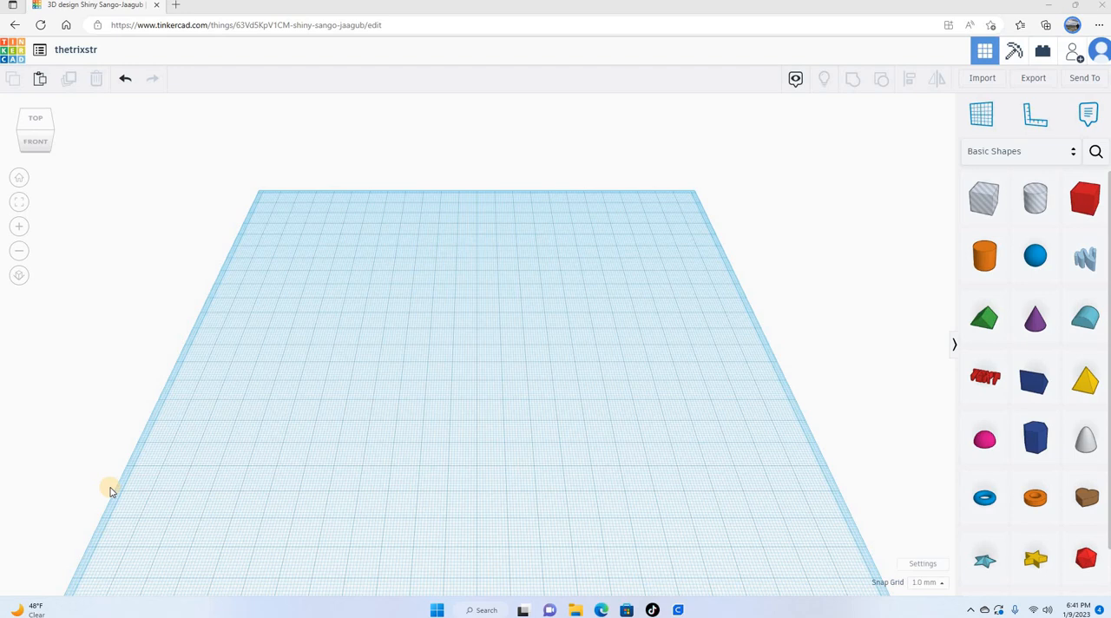
# Step: Browse the Letters & Numbers shapes in the Design Starters library, including the additional shapes
pyautogui.click(1041, 254)
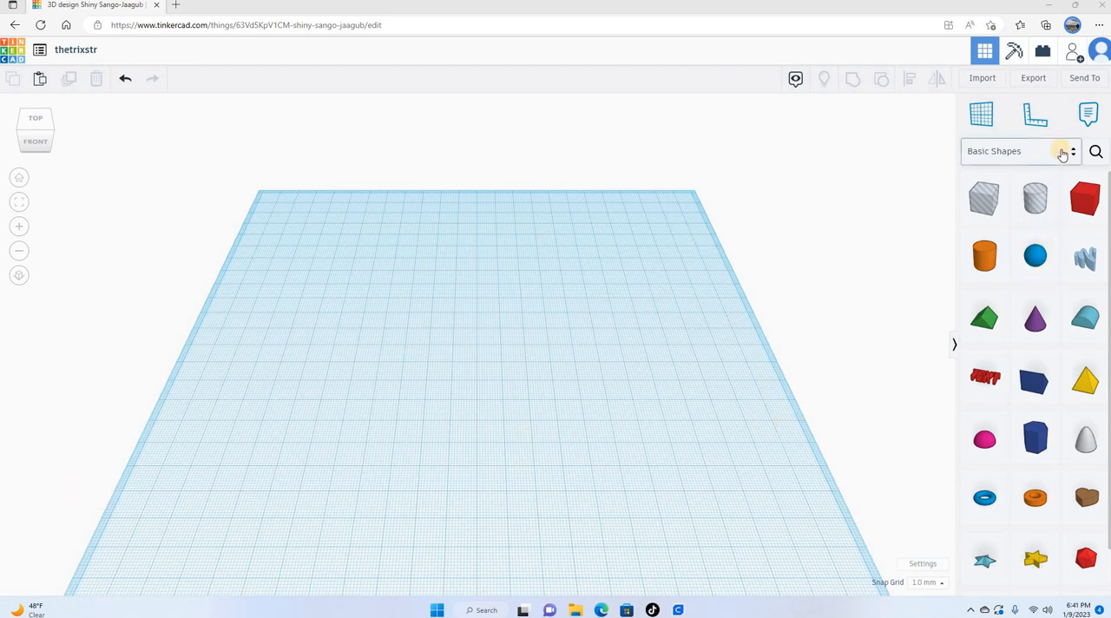
pyautogui.click(1062, 154)
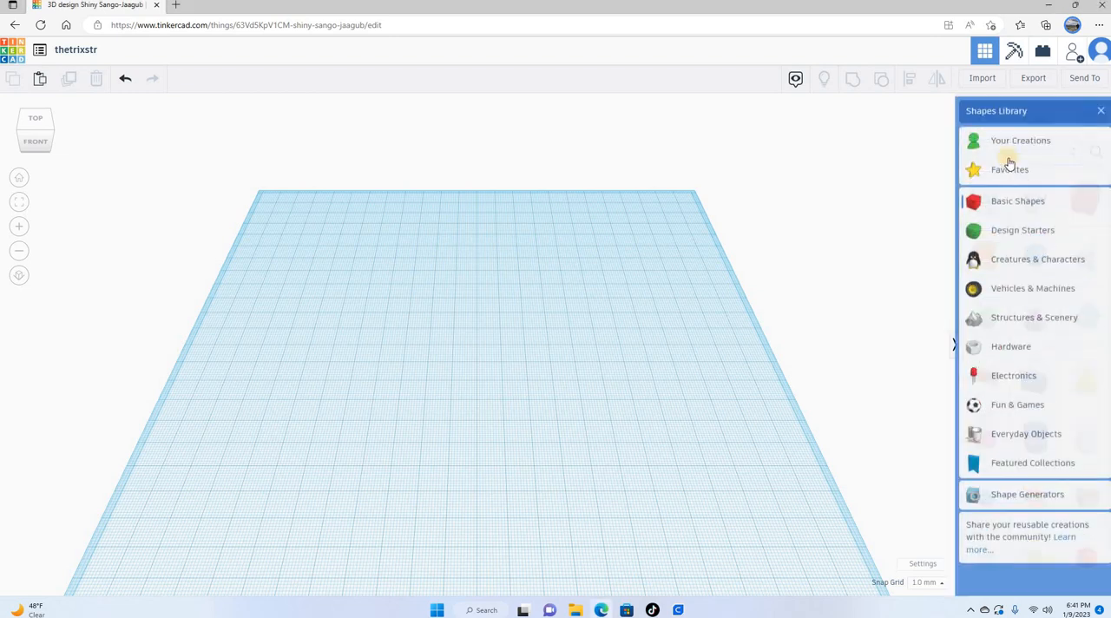
pyautogui.click(1007, 228)
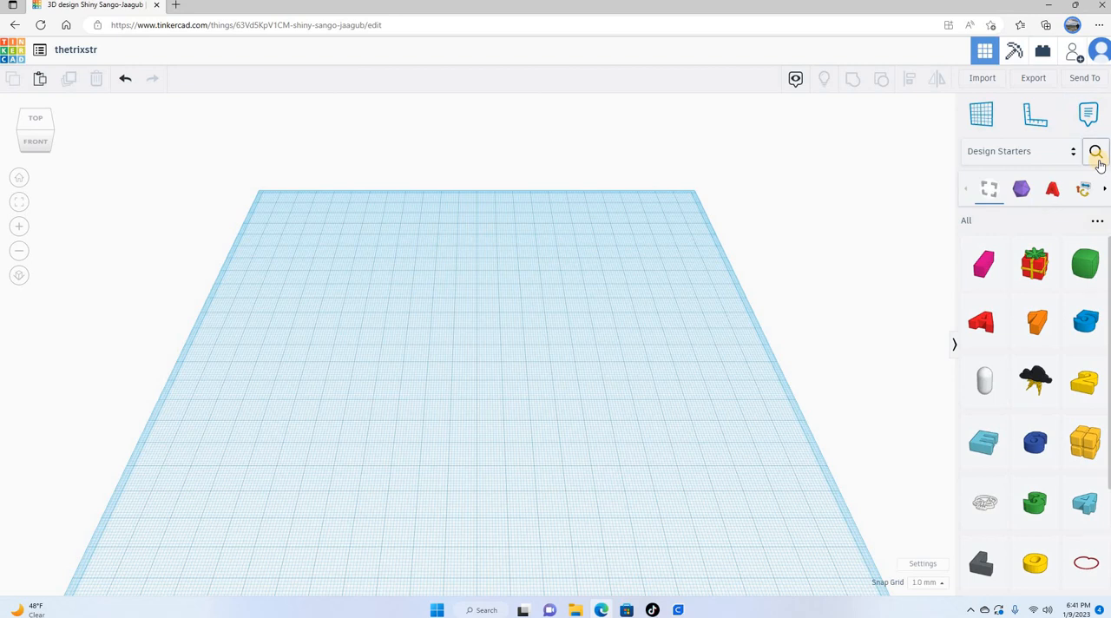
pyautogui.click(1054, 195)
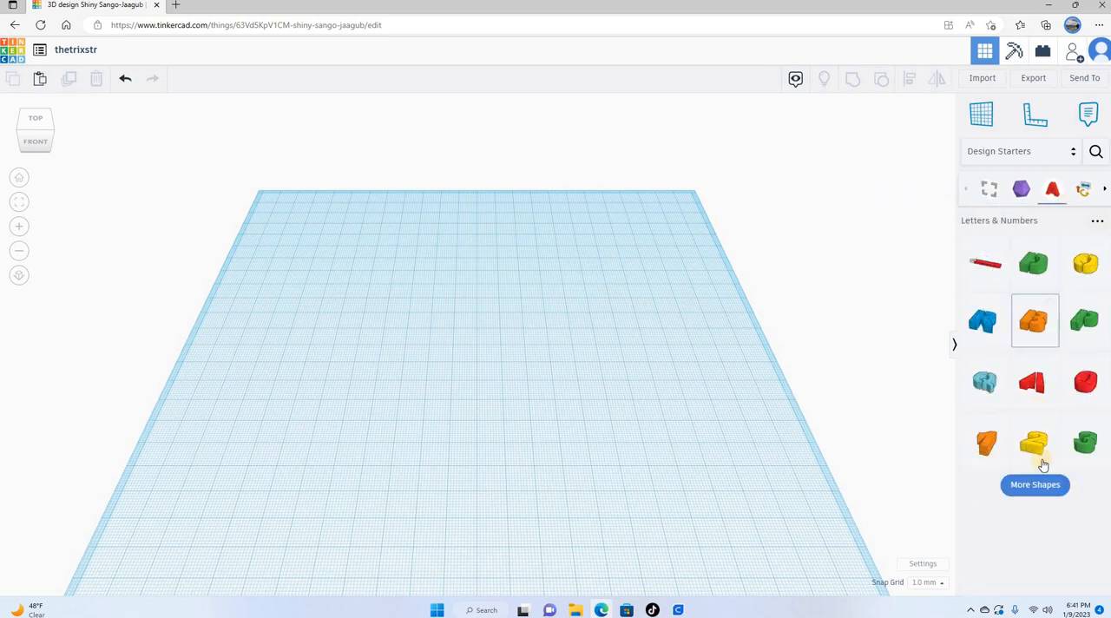
pyautogui.click(1046, 482)
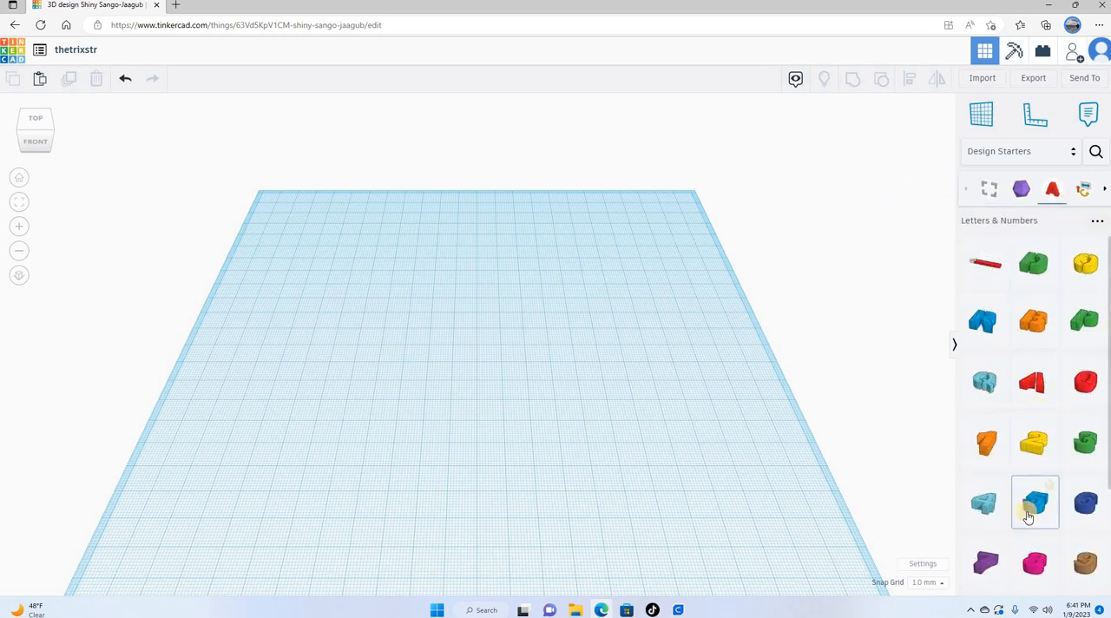
pyautogui.scroll(-3, 1033, 529)
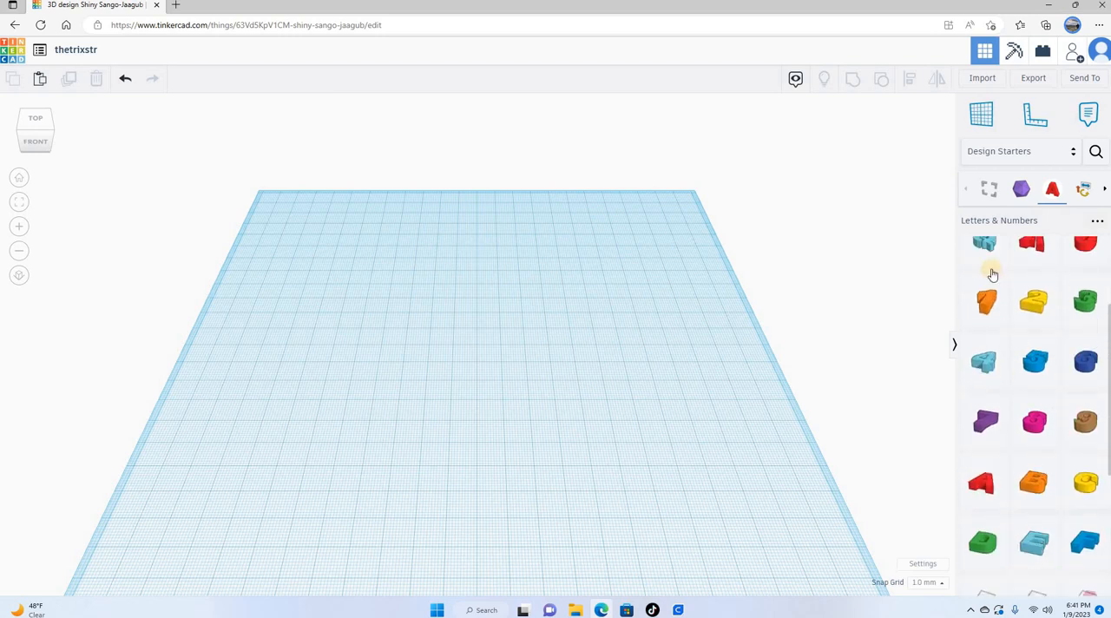
# Step: Place the standing figure with raised arms from the Creatures & Characters library on the workplane
pyautogui.click(1042, 150)
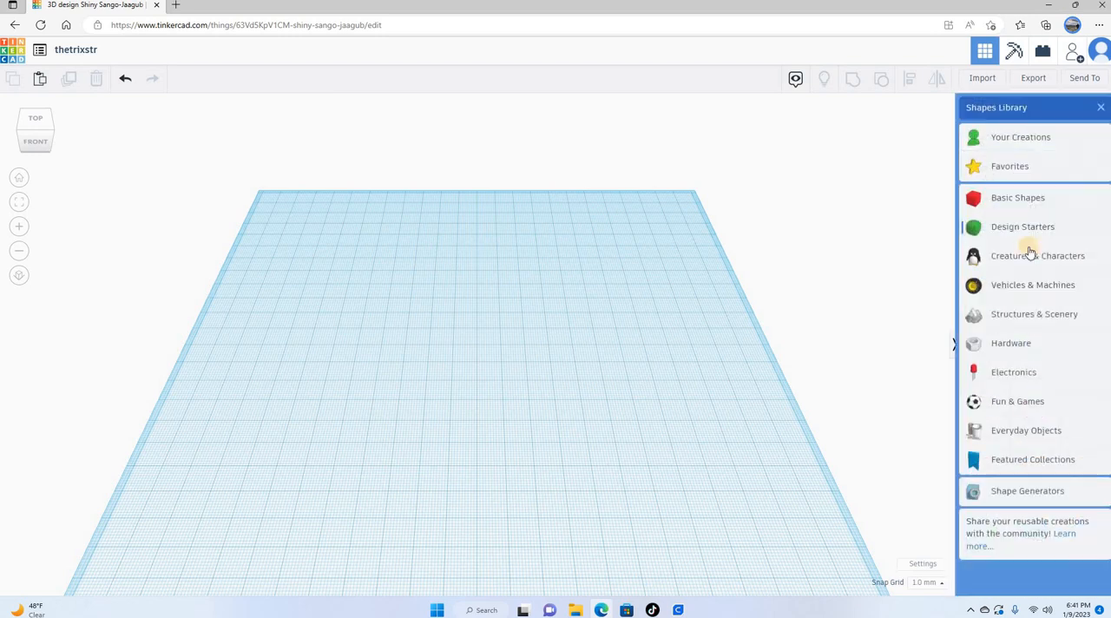
pyautogui.click(1032, 257)
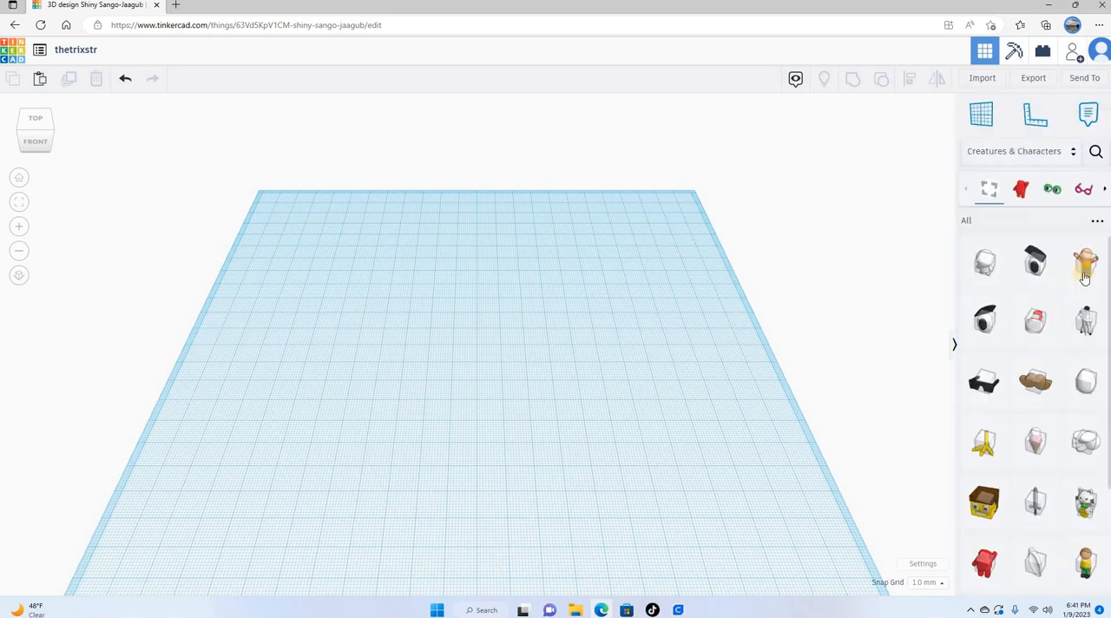
pyautogui.click(423, 345)
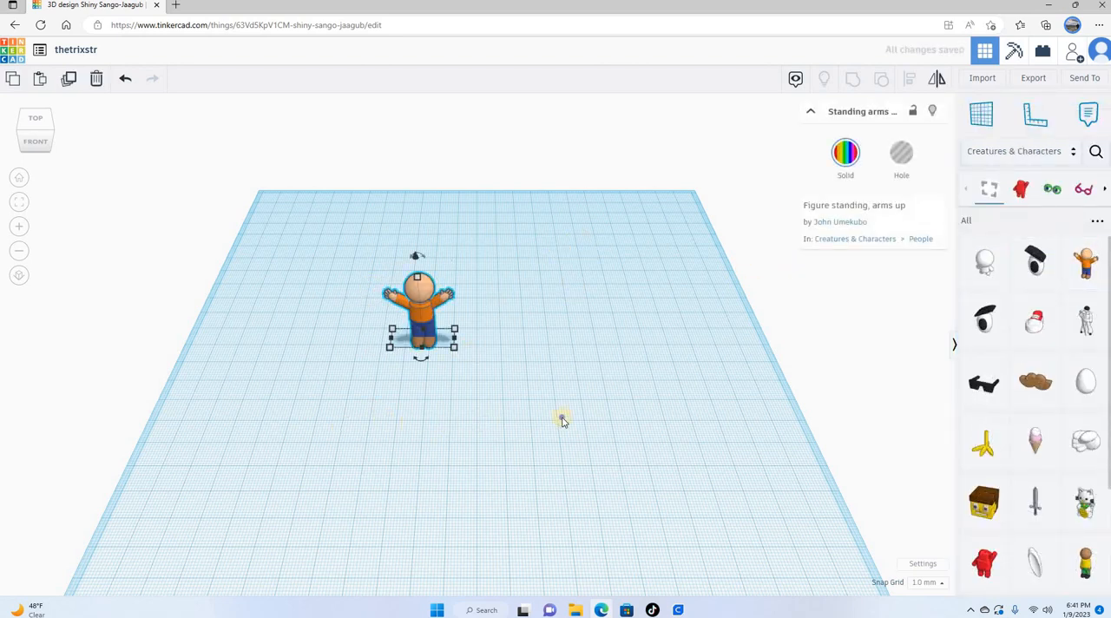
pyautogui.moveTo(562, 420); pyautogui.dragTo(471, 307, button='right')
pyautogui.scroll(6, 450, 315)
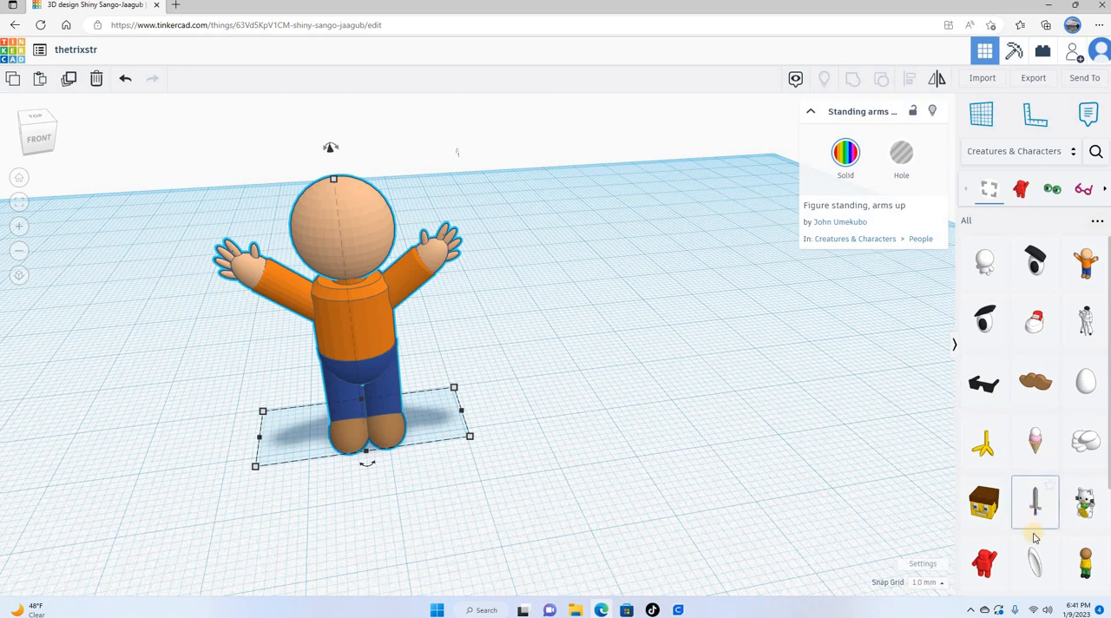
# Step: Load more Creatures & Characters shapes and place the elephant beside the figure with raised arms
pyautogui.scroll(-3, 1021, 513)
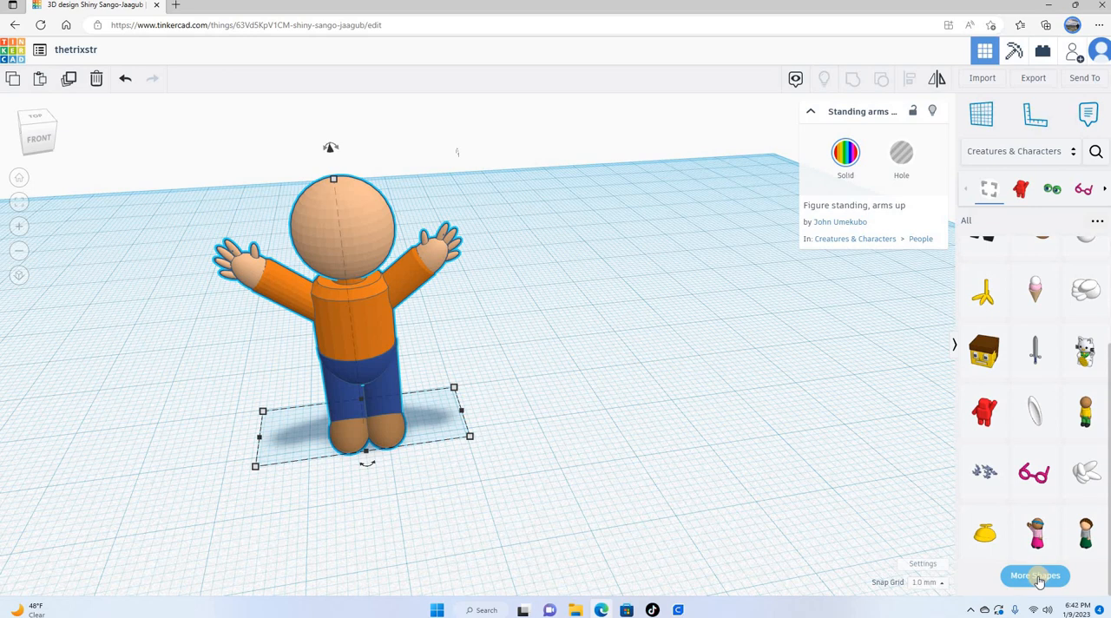
pyautogui.click(1038, 576)
pyautogui.scroll(-2, 1043, 497)
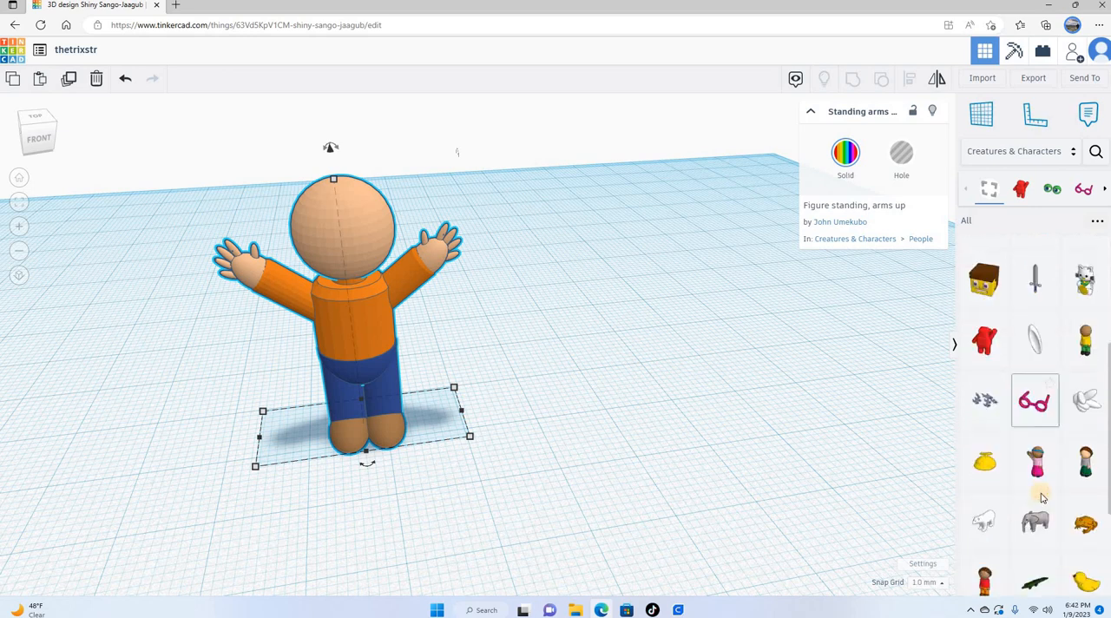
pyautogui.scroll(-3, 1043, 498)
pyautogui.moveTo(1035, 351); pyautogui.dragTo(199, 327)
pyautogui.scroll(-3, 431, 461)
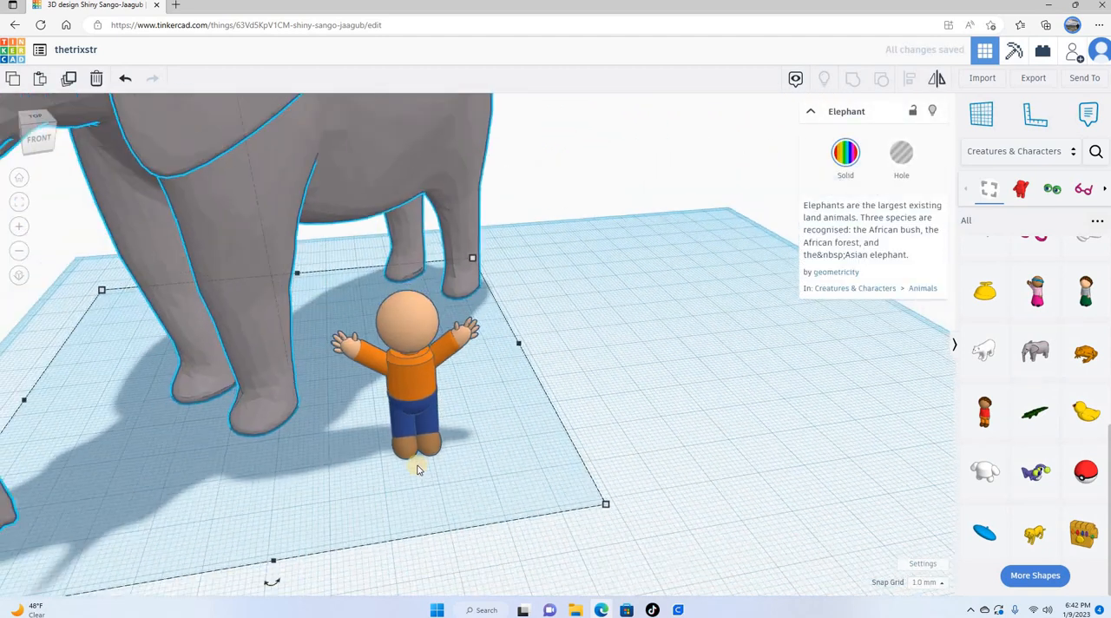
pyautogui.scroll(-3, 416, 469)
pyautogui.scroll(5, 503, 508)
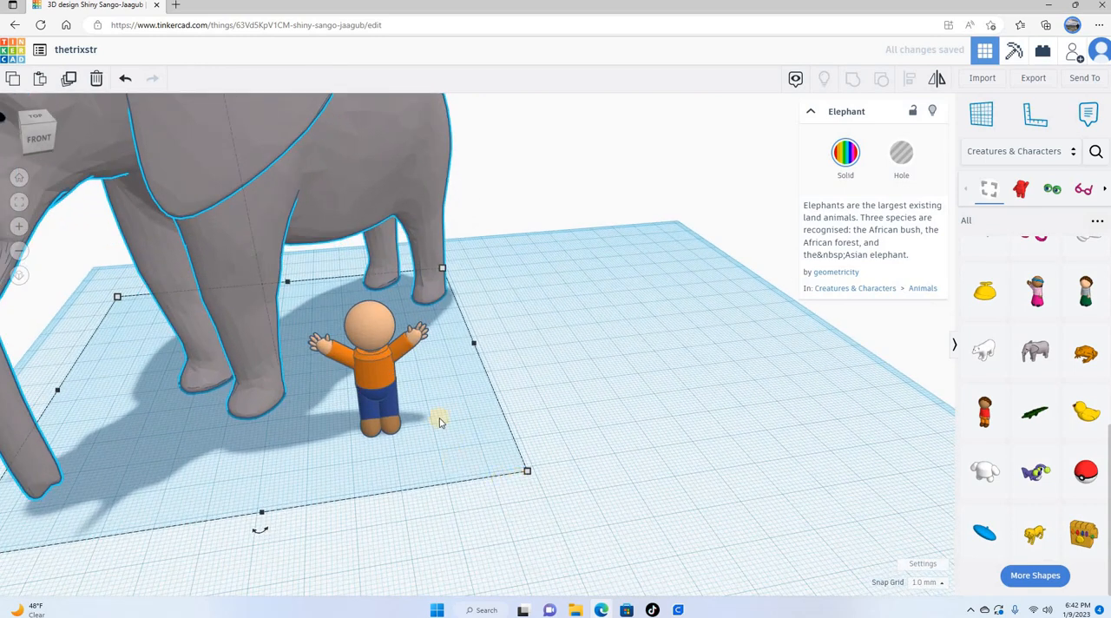
# Step: Delete the standing figure and the elephant from the workplane
pyautogui.click(369, 373)
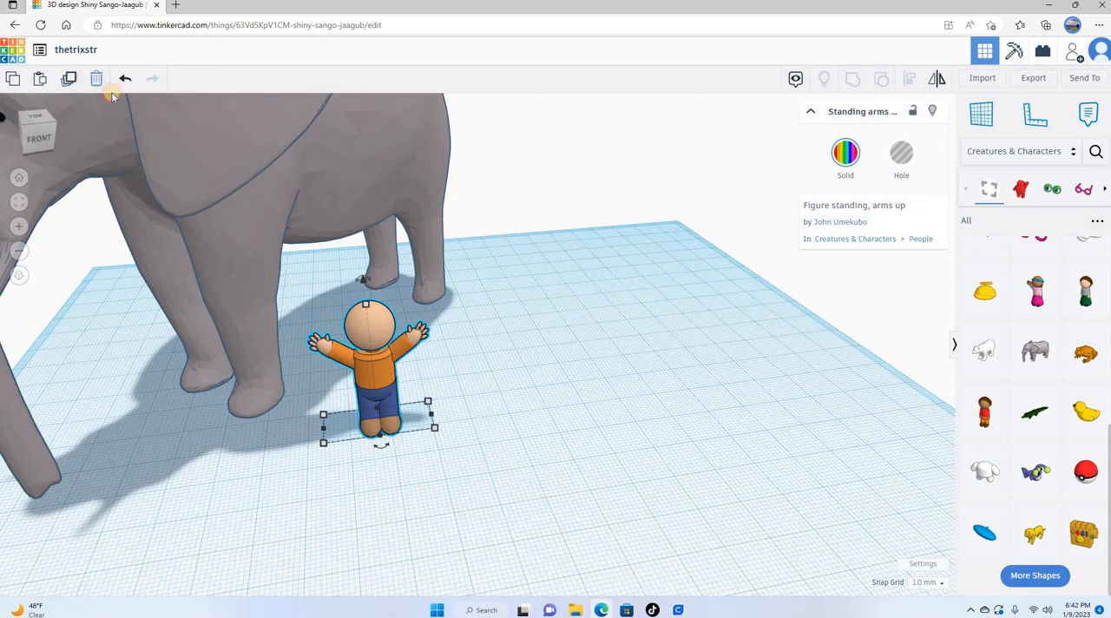
pyautogui.click(96, 78)
pyautogui.click(154, 132)
pyautogui.press('Delete')
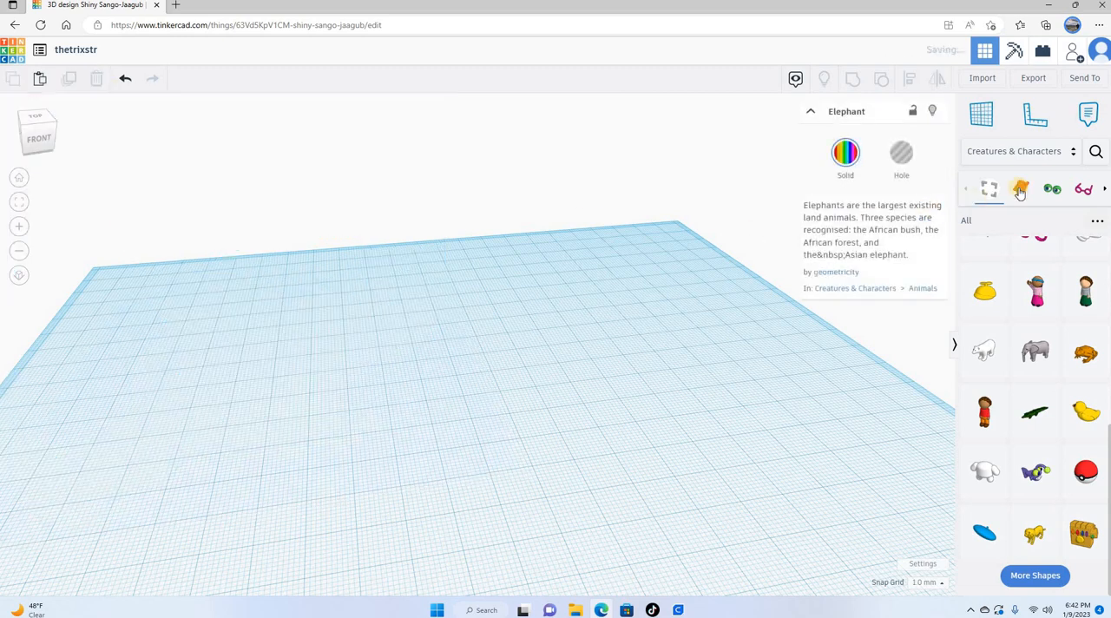
# Step: Place the tractor wheel from the Vehicles & Machines library, look at it from behind, and delete it
pyautogui.click(1042, 151)
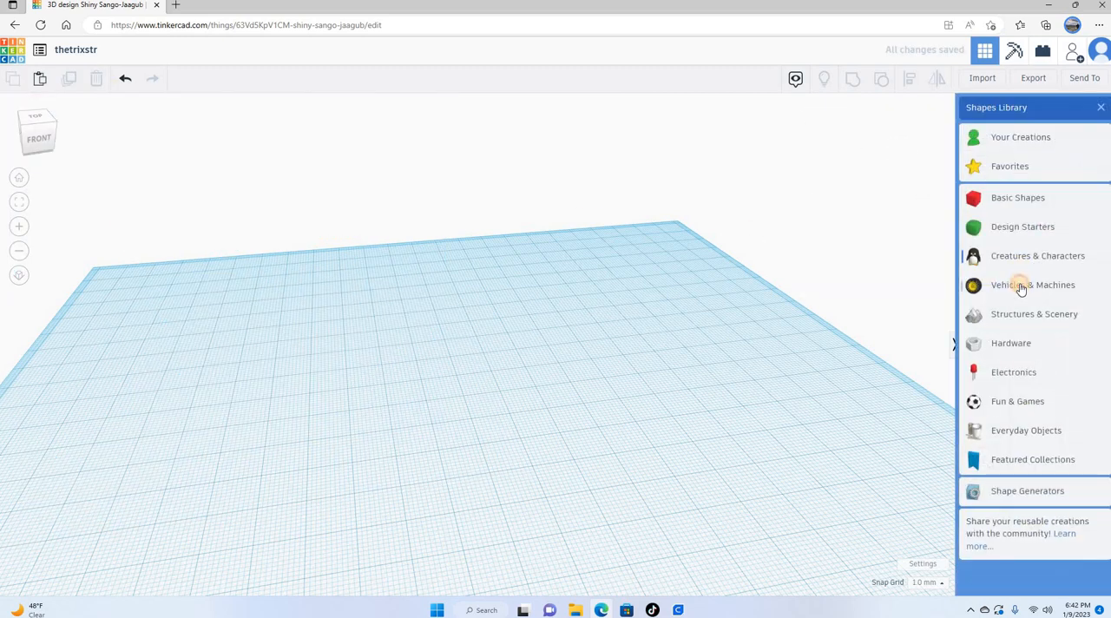
pyautogui.click(1022, 286)
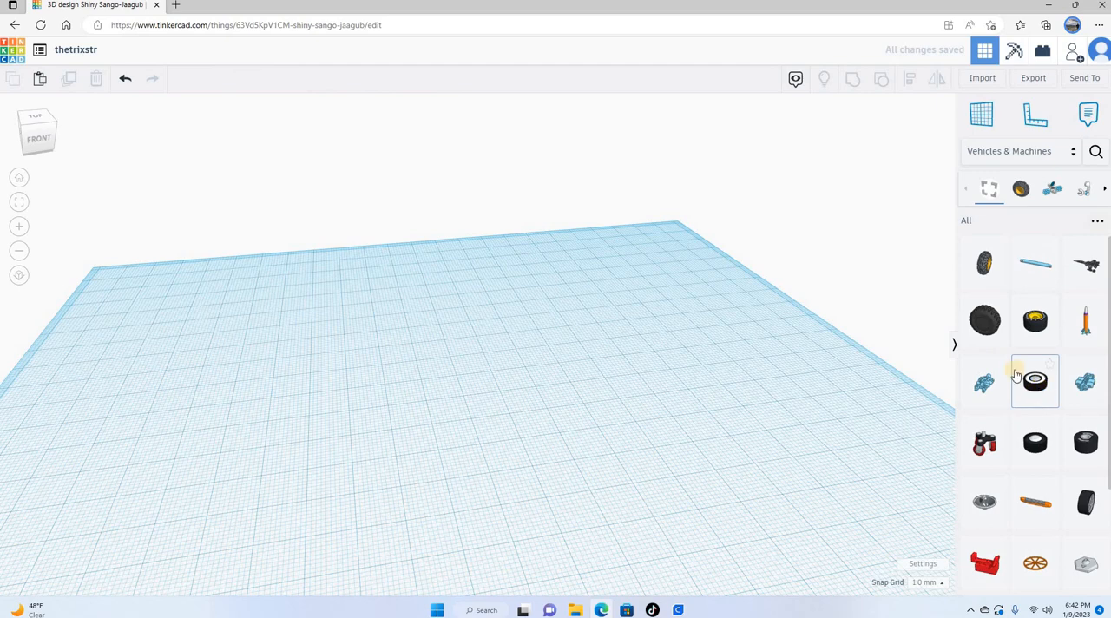
pyautogui.click(987, 319)
pyautogui.click(364, 401)
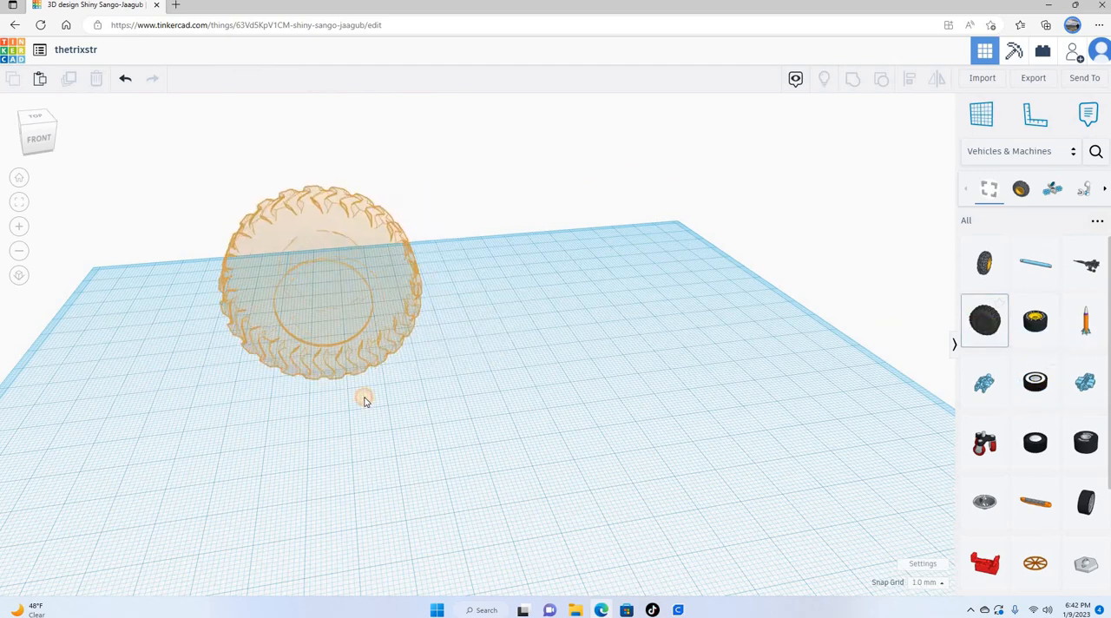
pyautogui.moveTo(665, 425); pyautogui.dragTo(207, 266, button='right')
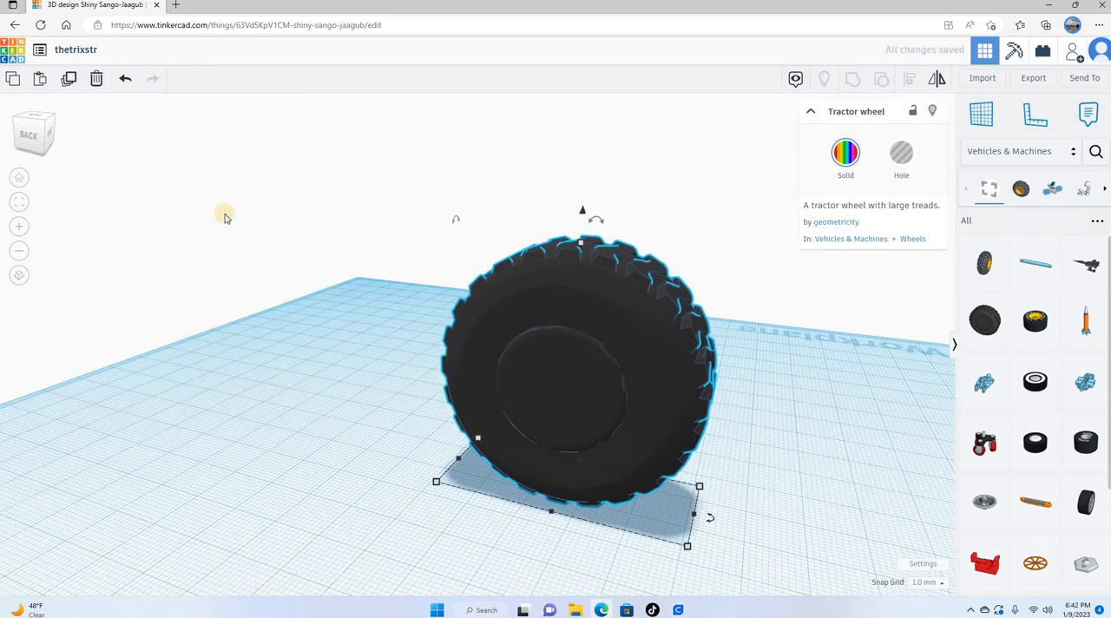
pyautogui.click(97, 78)
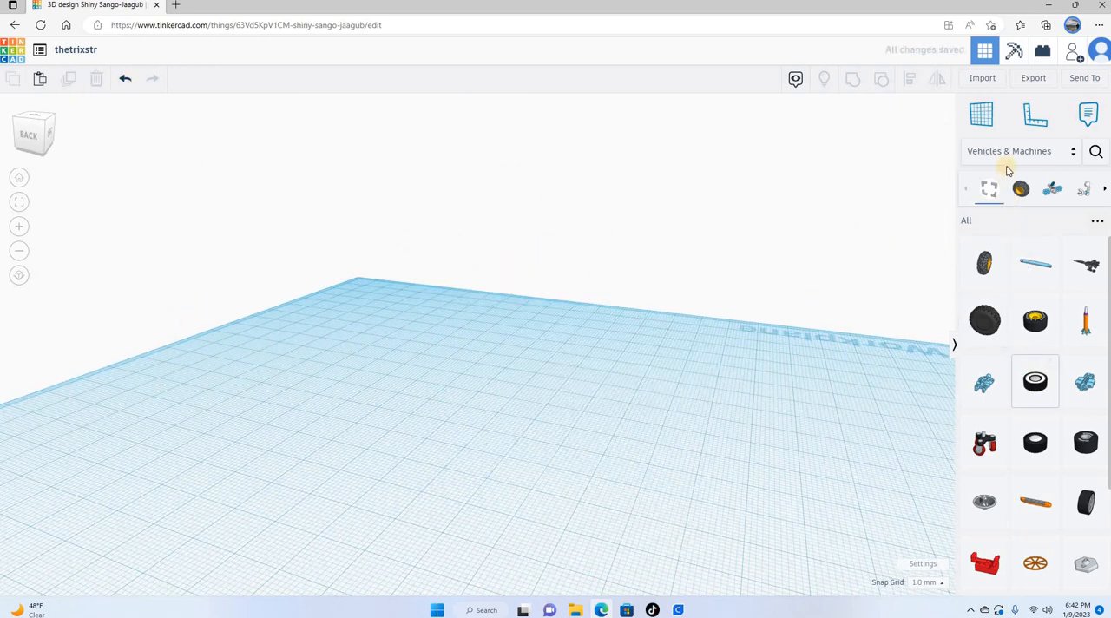
# Step: Place an evergreen tree from the Structures & Scenery library on the workplane
pyautogui.click(998, 153)
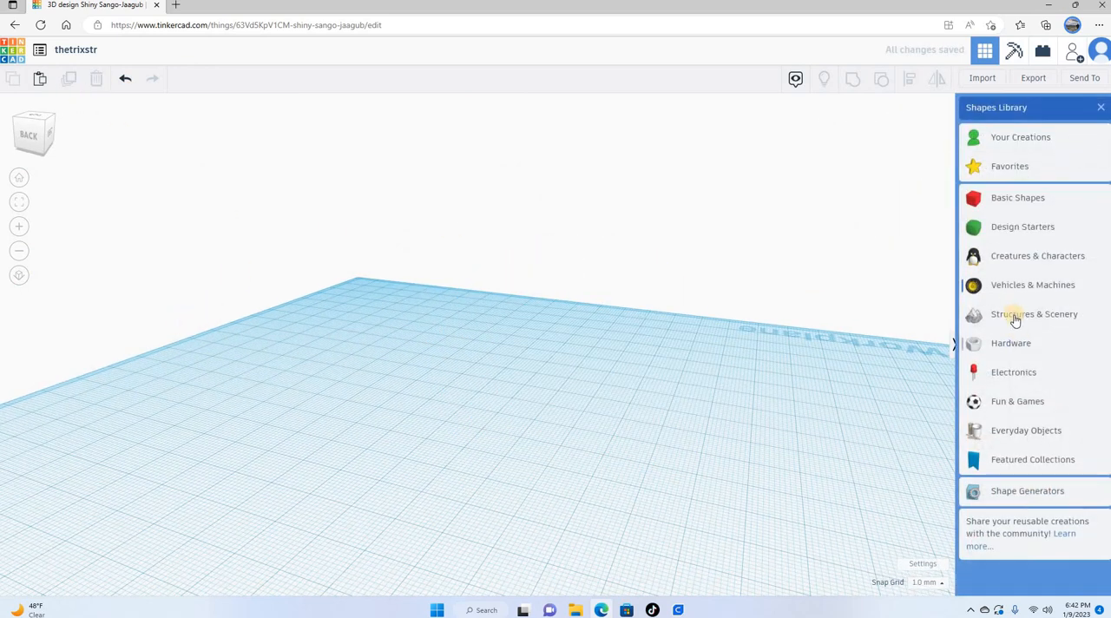
pyautogui.click(1015, 319)
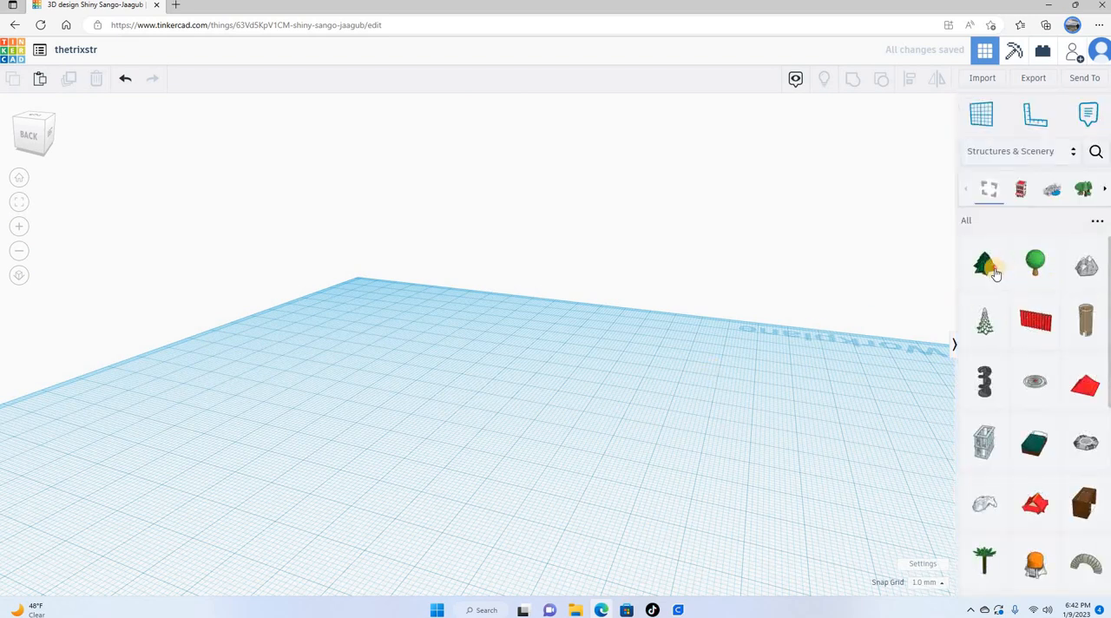
pyautogui.click(430, 434)
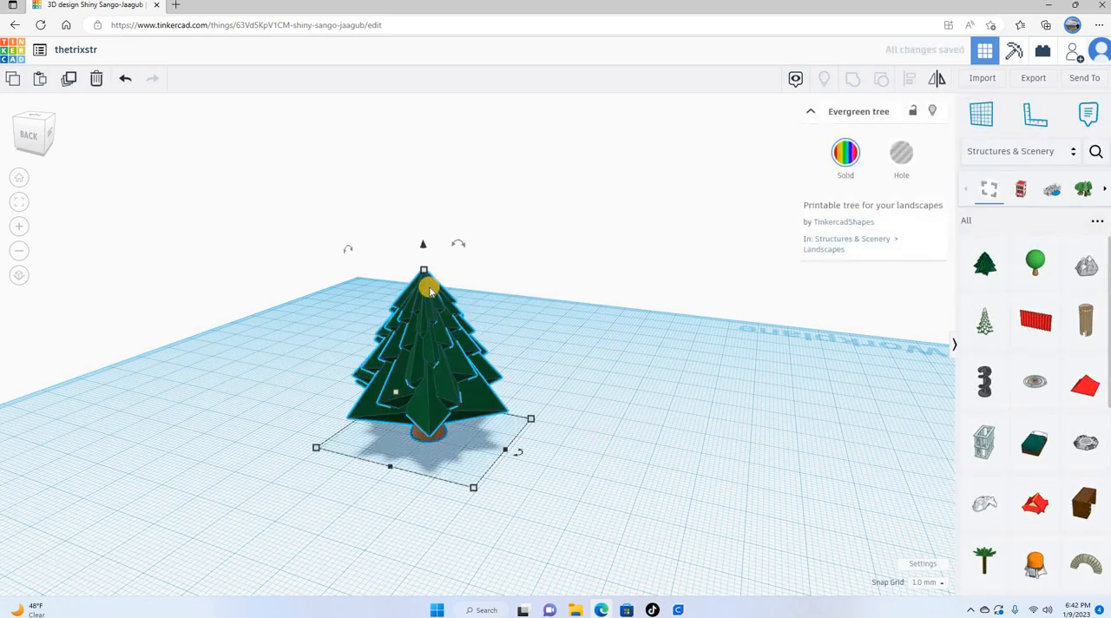
# Step: Stretch the evergreen tree to about 54 mm tall and enlarge its base
pyautogui.moveTo(423, 273); pyautogui.dragTo(422, 200)
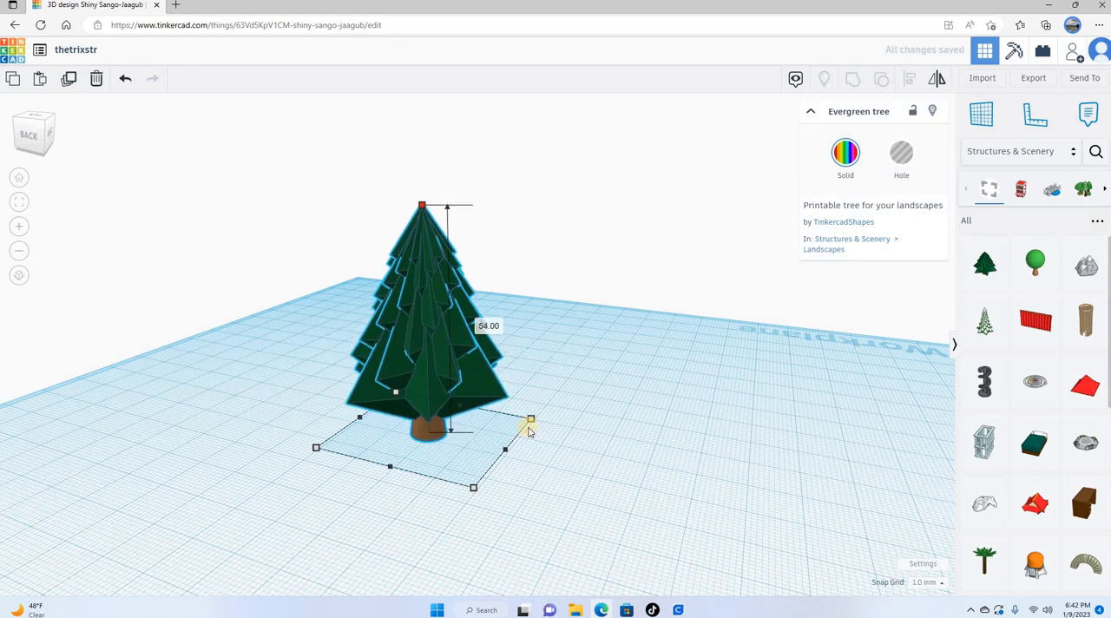
pyautogui.moveTo(473, 487); pyautogui.dragTo(500, 518)
pyautogui.moveTo(674, 454); pyautogui.dragTo(764, 430, button='right')
# Step: Convert the evergreen tree to a hole, inspect it from above, and delete it
pyautogui.click(903, 157)
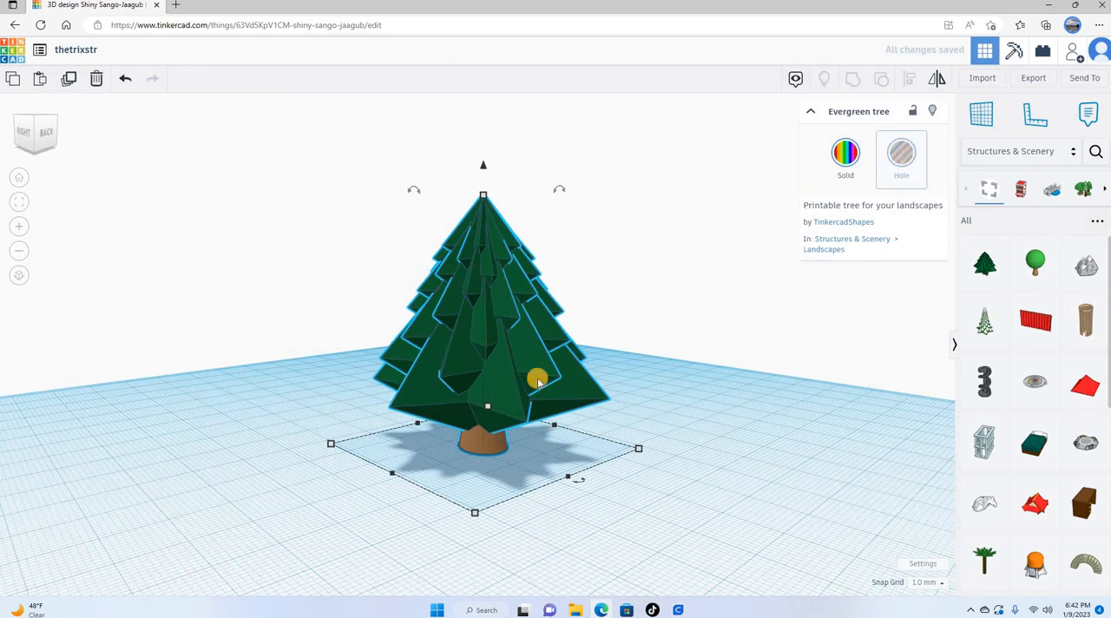
pyautogui.moveTo(789, 489); pyautogui.dragTo(553, 419, button='right')
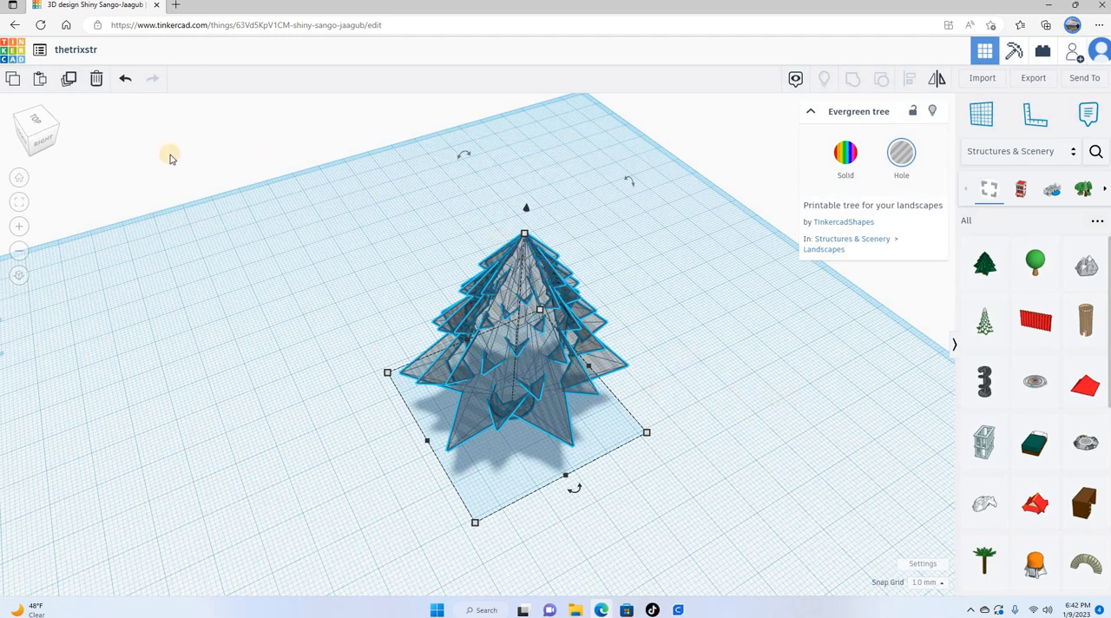
pyautogui.click(96, 79)
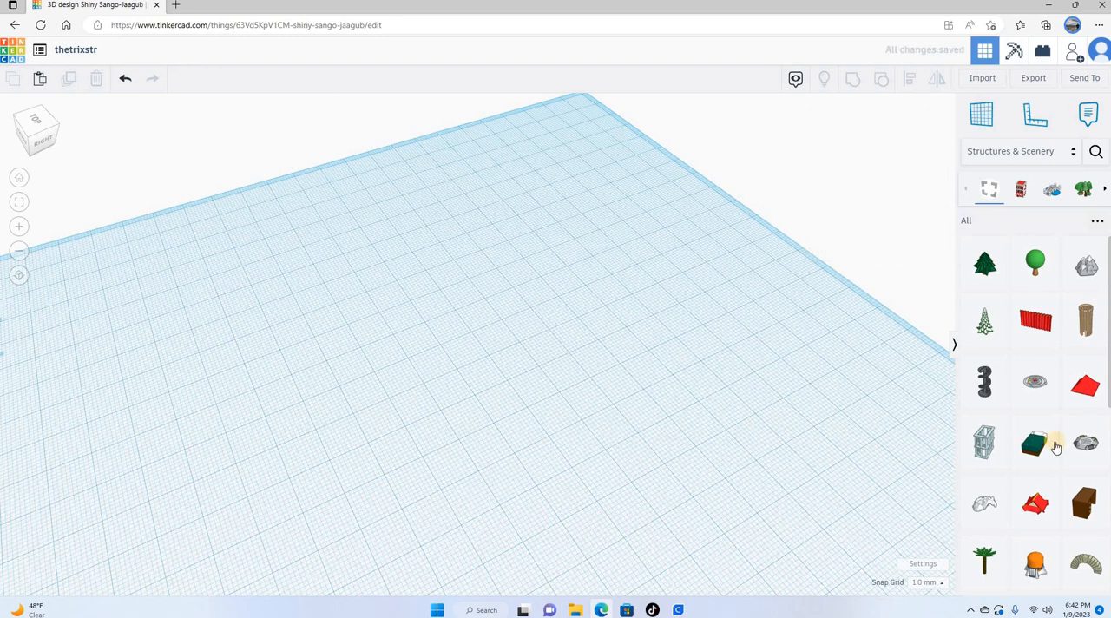
# Step: Place the apartment building base with front steps from the Structures & Scenery library and view it from the front
pyautogui.scroll(-5, 1056, 444)
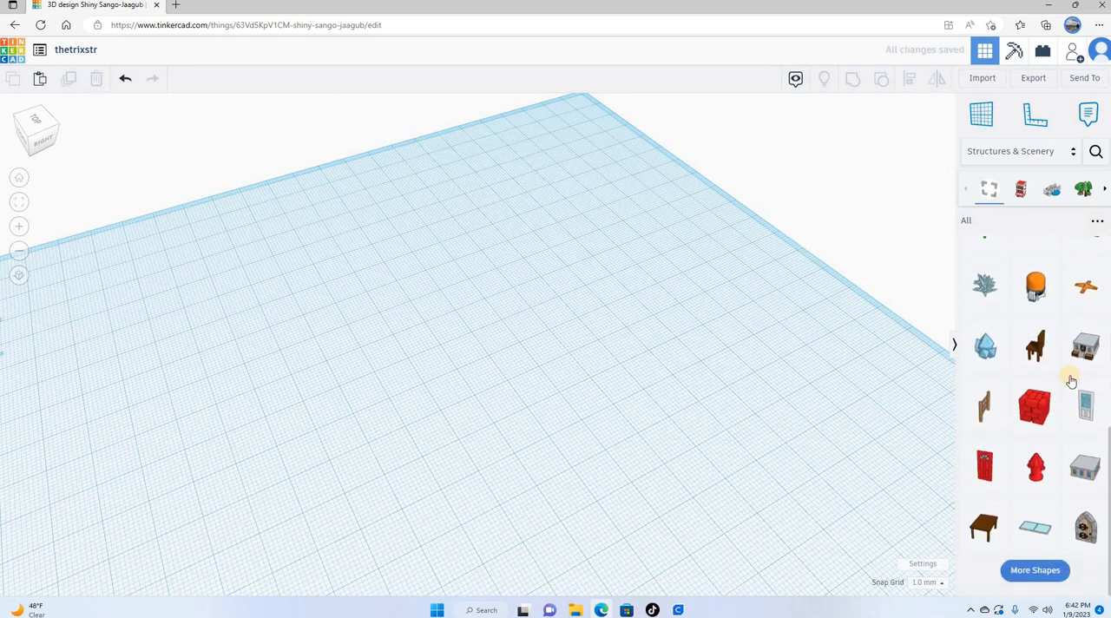
pyautogui.click(1078, 365)
pyautogui.click(401, 387)
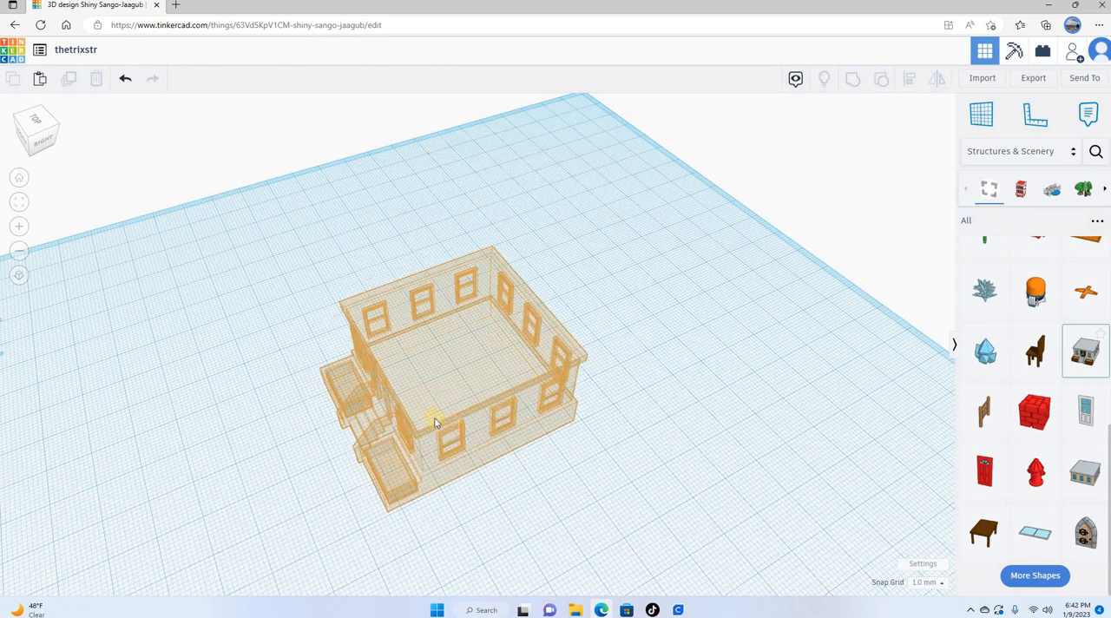
pyautogui.click(436, 423)
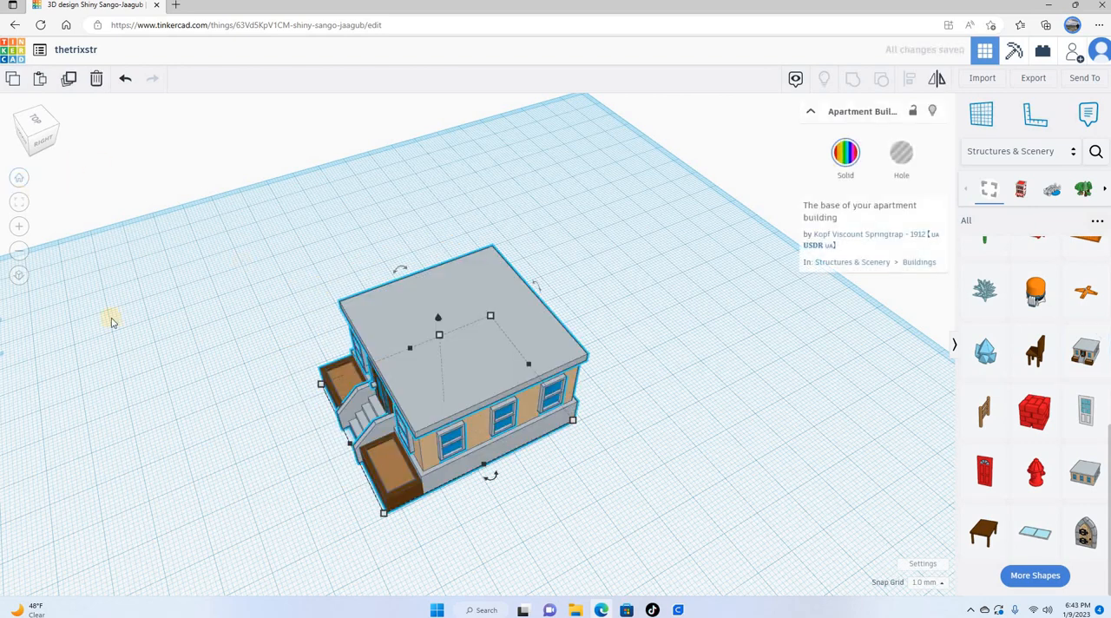
pyautogui.click(19, 177)
pyautogui.moveTo(501, 431); pyautogui.dragTo(485, 416, button='right')
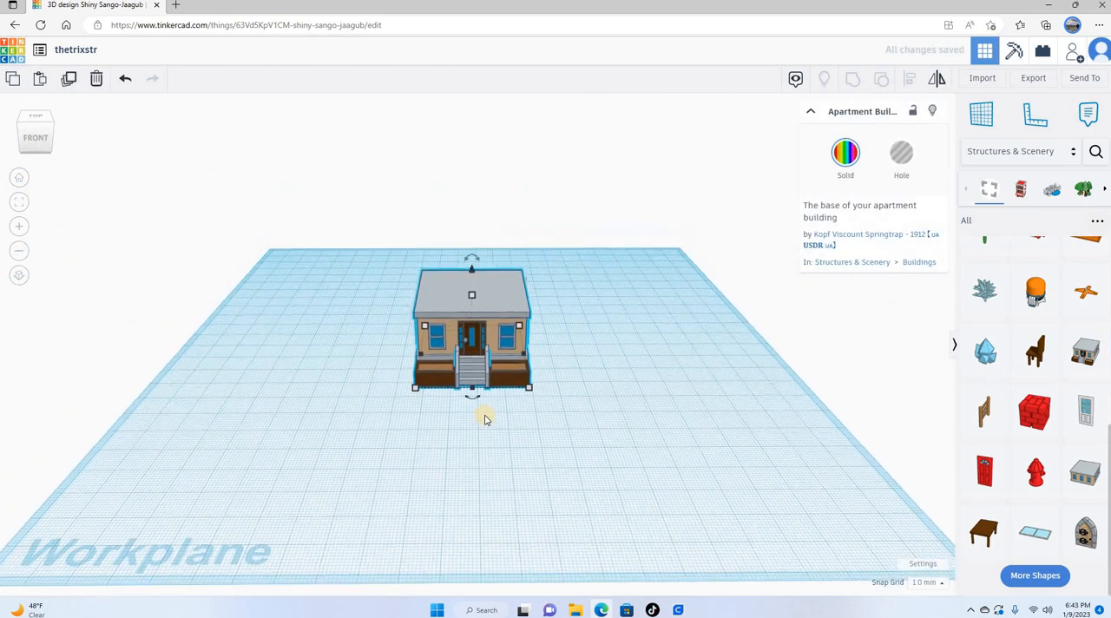
pyautogui.scroll(5, 504, 410)
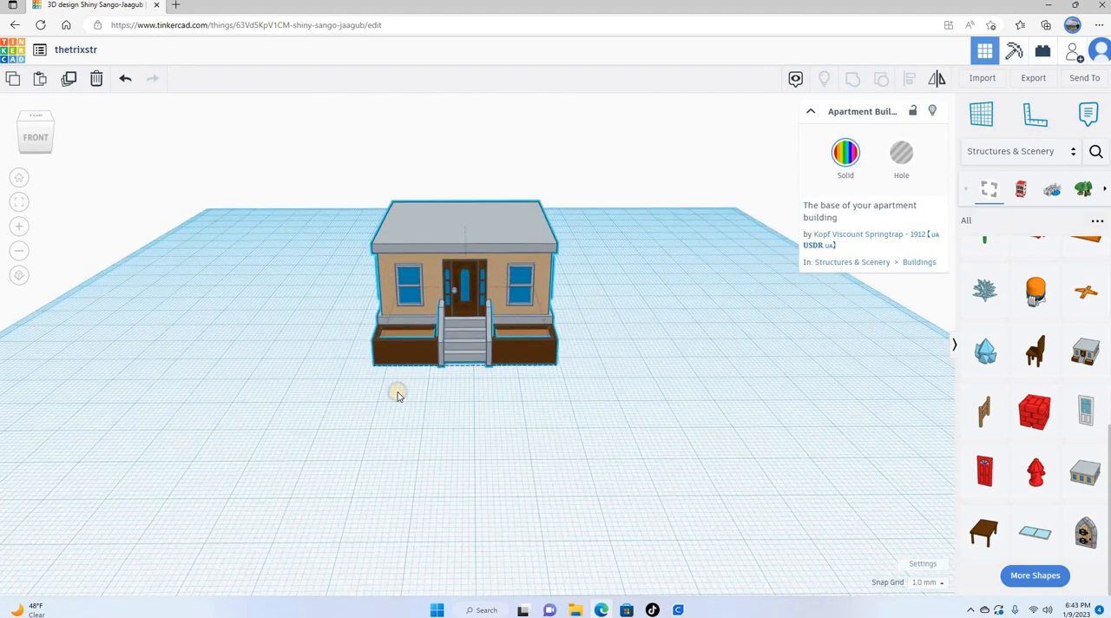
pyautogui.moveTo(397, 396); pyautogui.dragTo(534, 414, button='right')
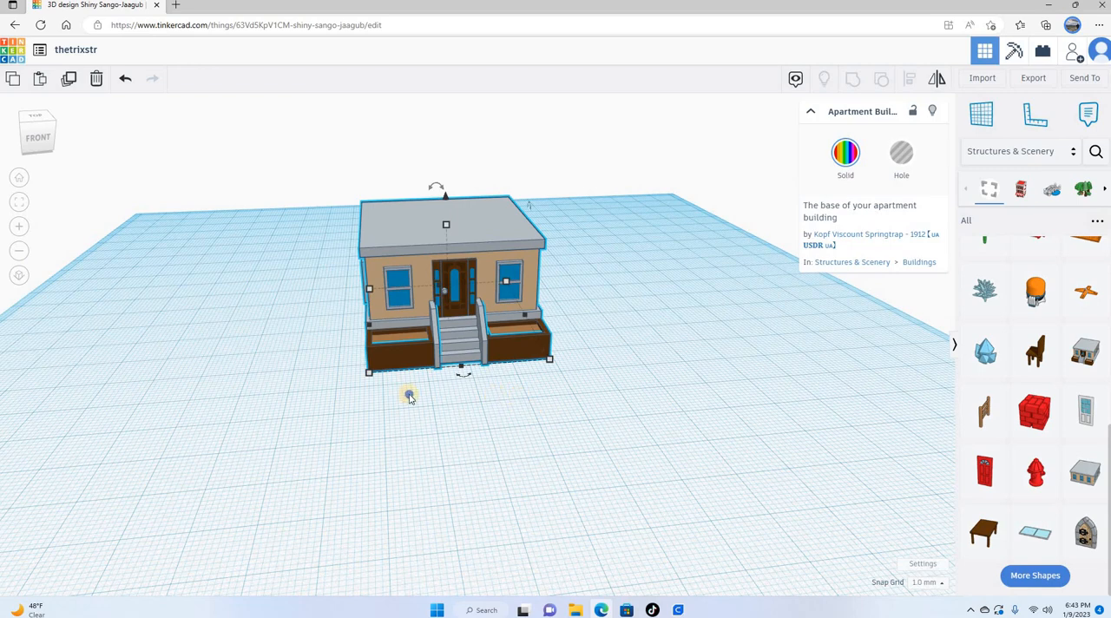
pyautogui.moveTo(689, 409); pyautogui.dragTo(526, 391, button='right')
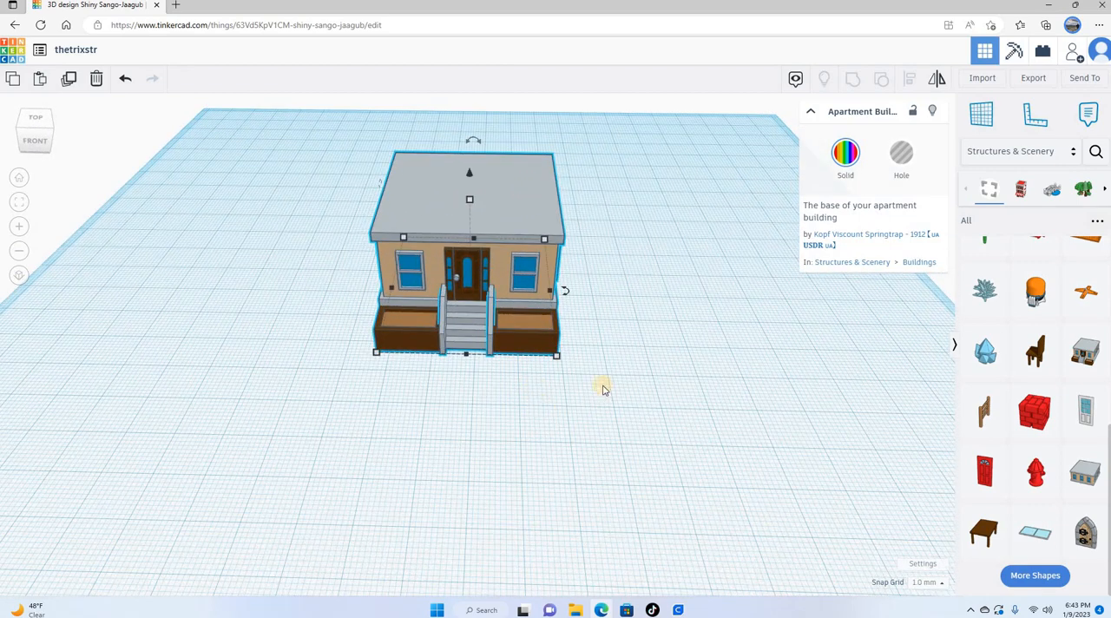
# Step: Export everything in the design with the apartment building base as an STL file for 3D printing
pyautogui.moveTo(585, 359); pyautogui.dragTo(735, 367, button='right')
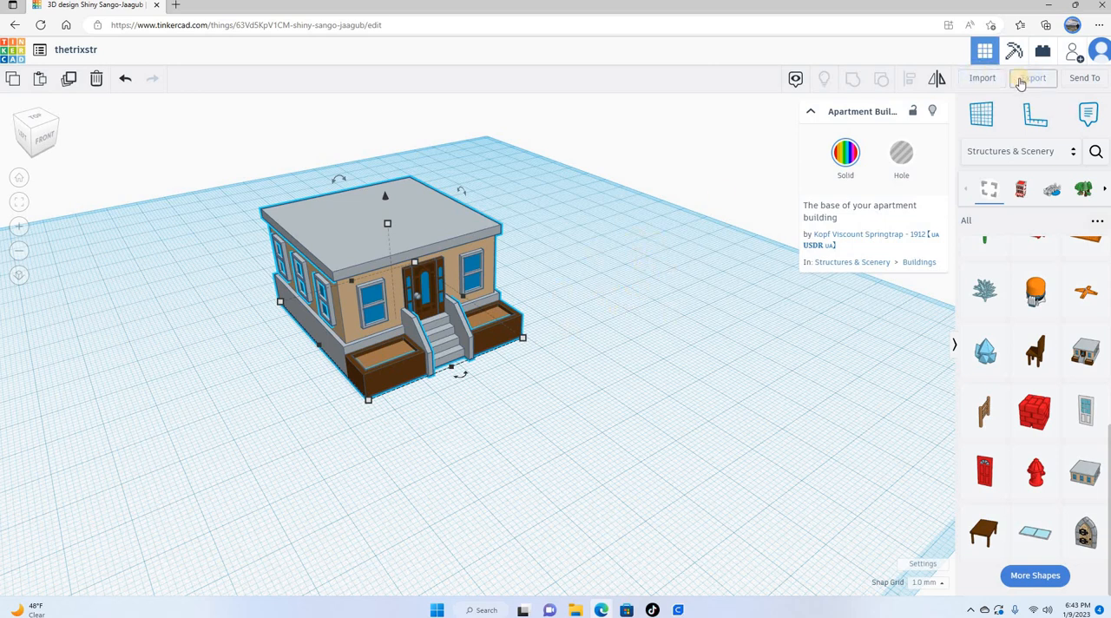
pyautogui.click(568, 314)
pyautogui.click(355, 295)
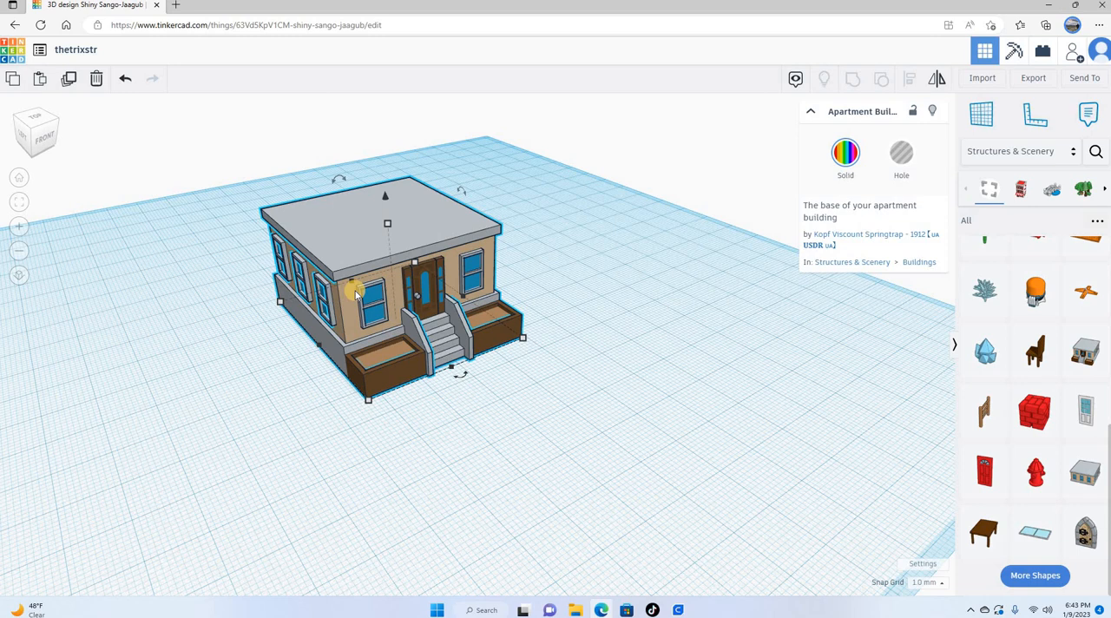
pyautogui.click(1031, 79)
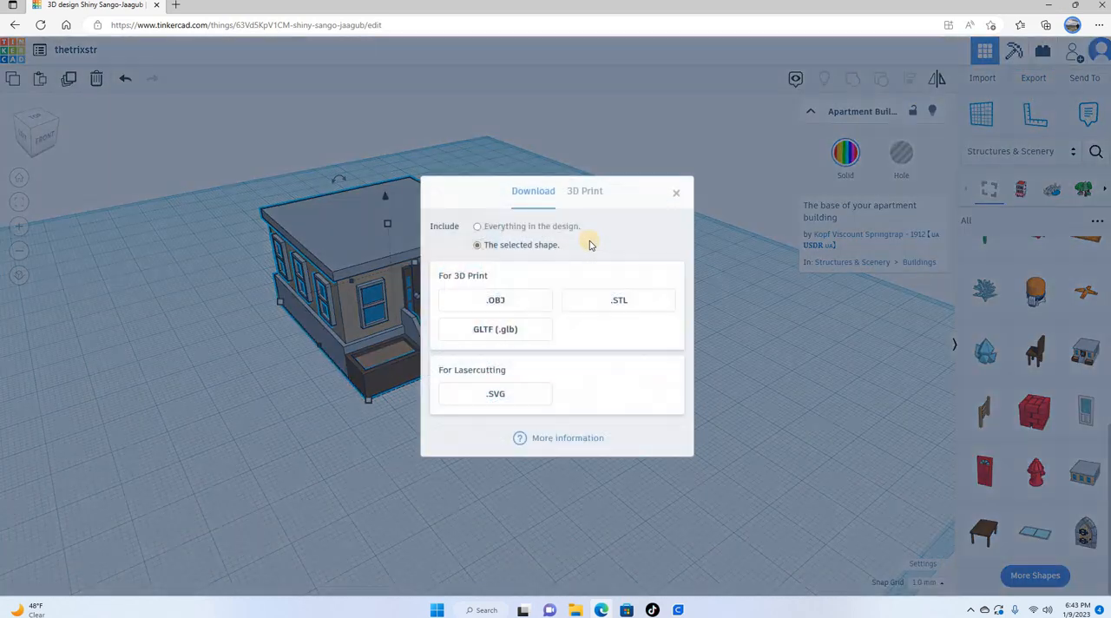
pyautogui.click(477, 228)
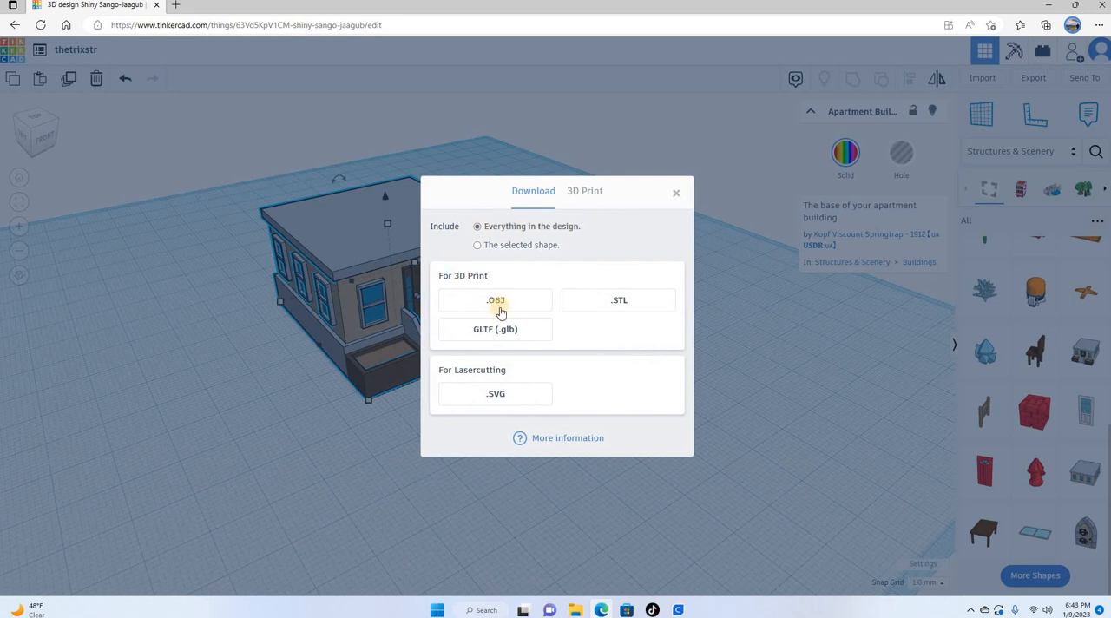
pyautogui.click(623, 301)
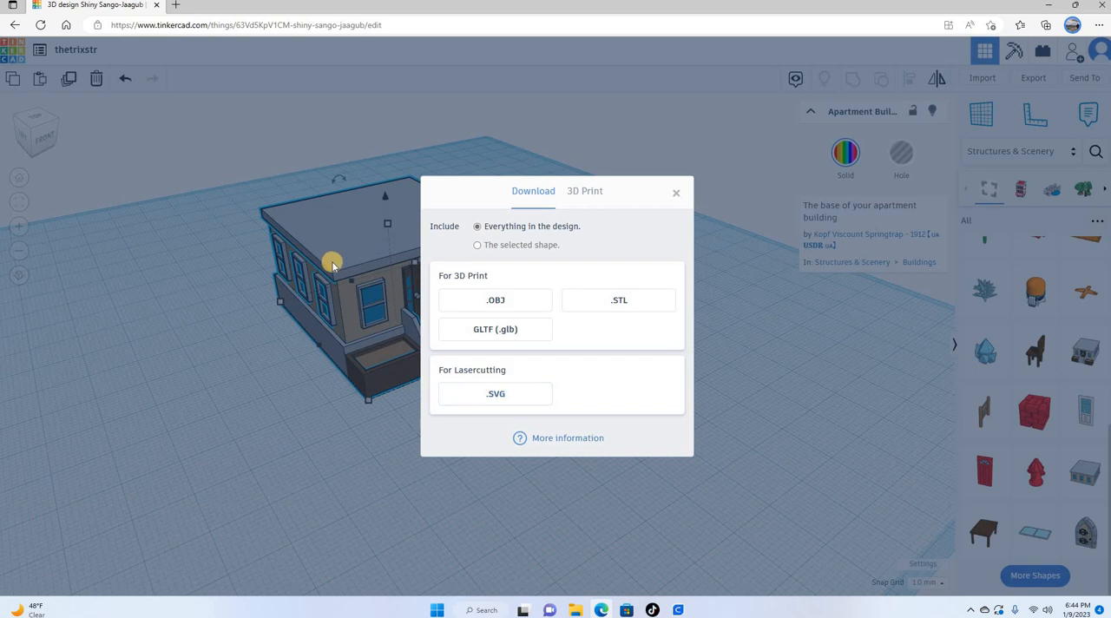
pyautogui.click(626, 302)
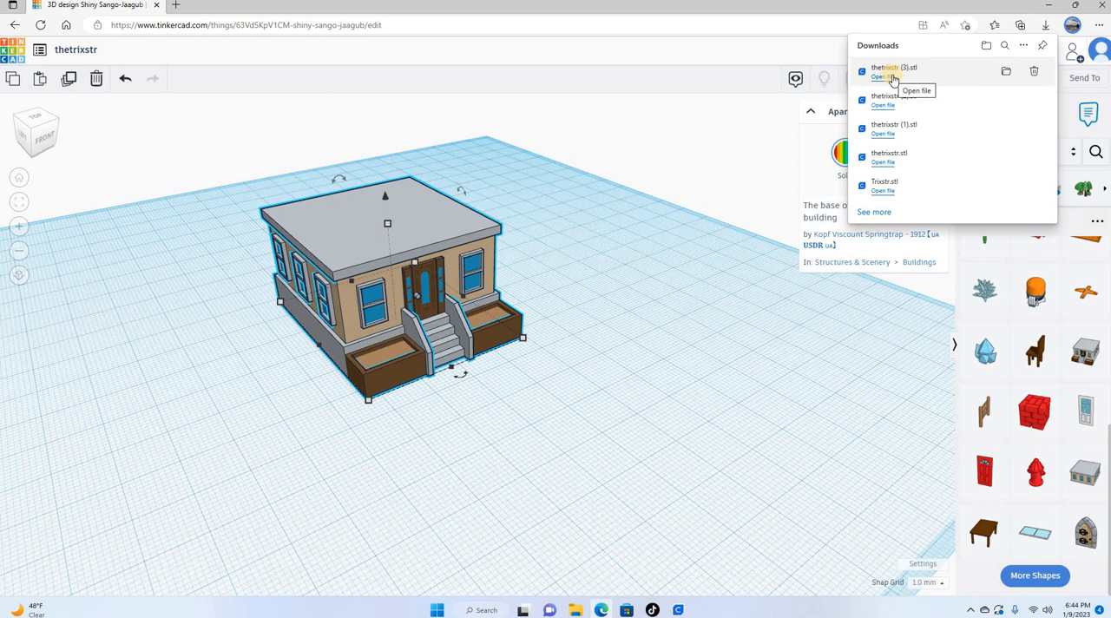
# Step: Open the downloaded thetrixstr (3).stl in Ultimaker Cura, enlarge the window, and look through the quality and wall print settings
pyautogui.click(893, 79)
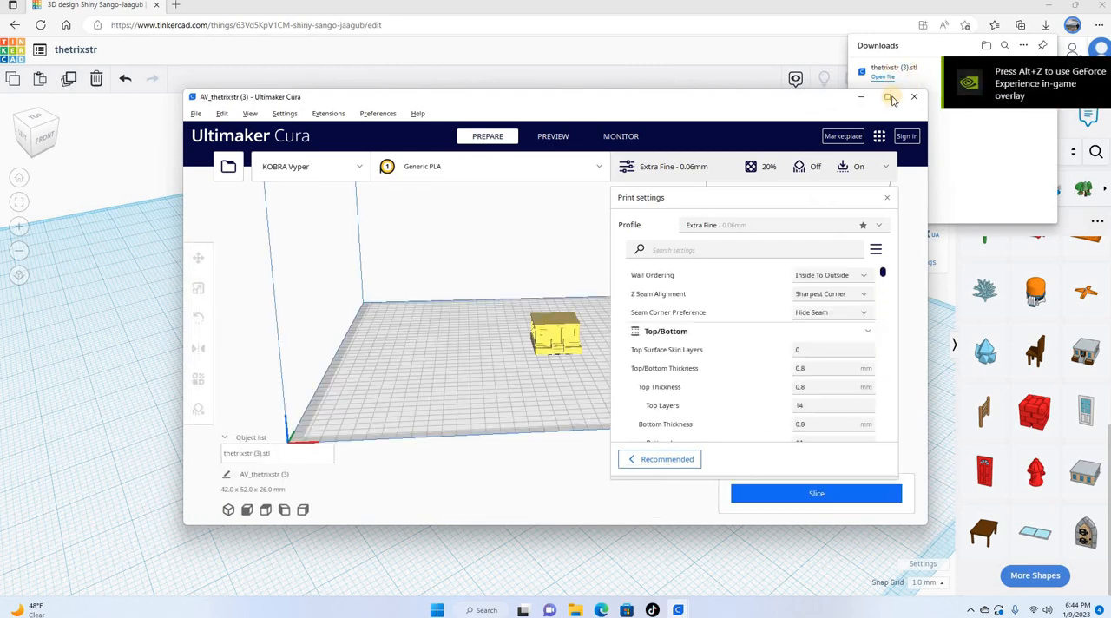
pyautogui.click(887, 98)
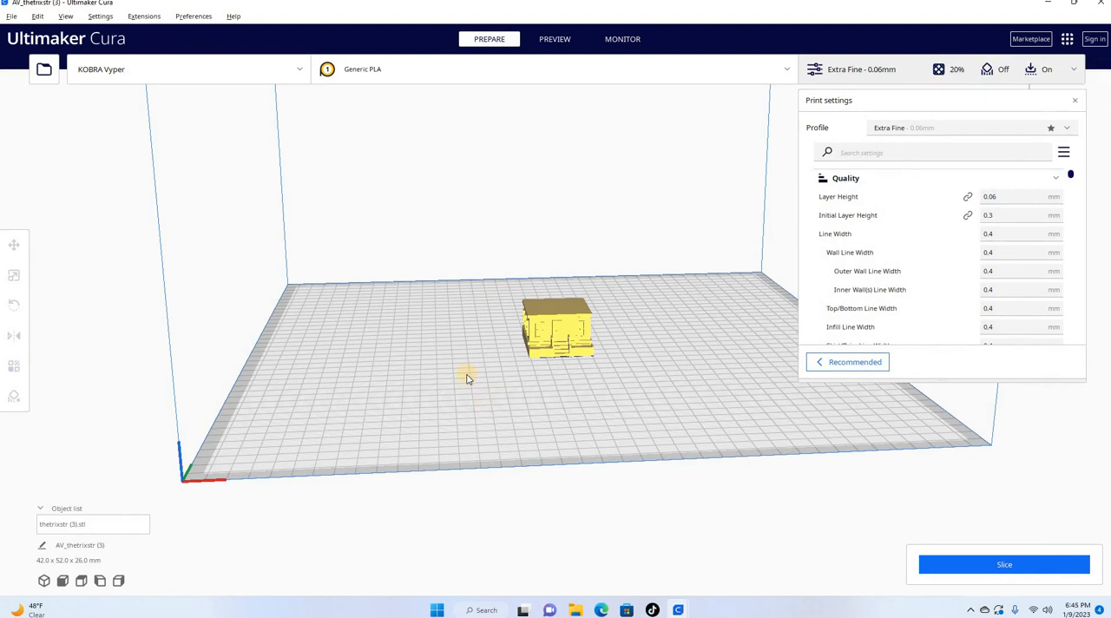
pyautogui.scroll(-1, 136, 116)
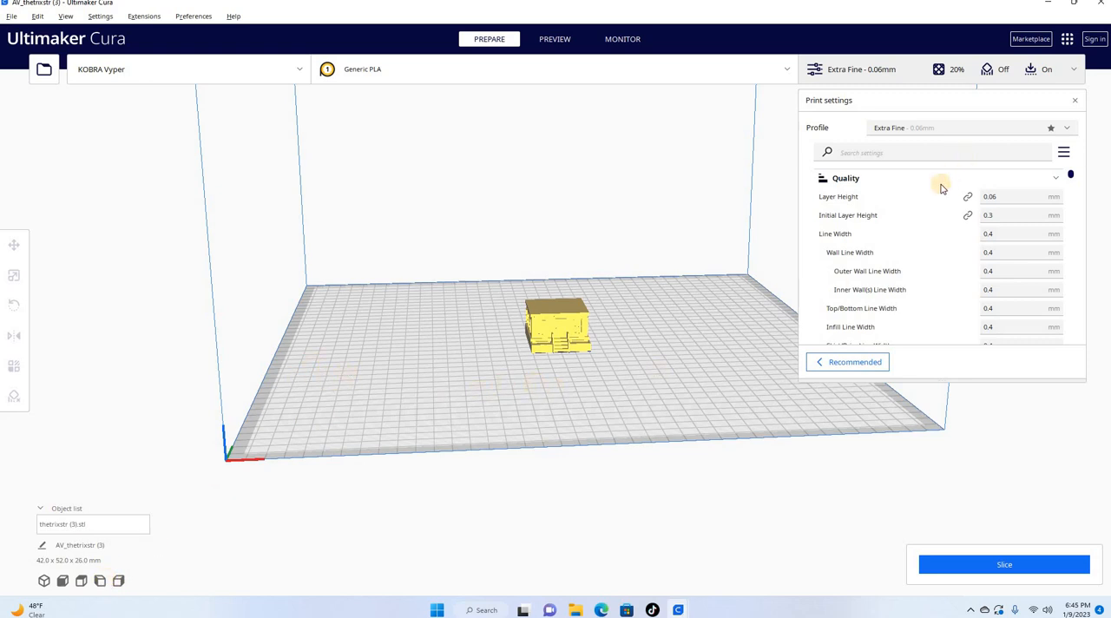
pyautogui.scroll(-5, 937, 192)
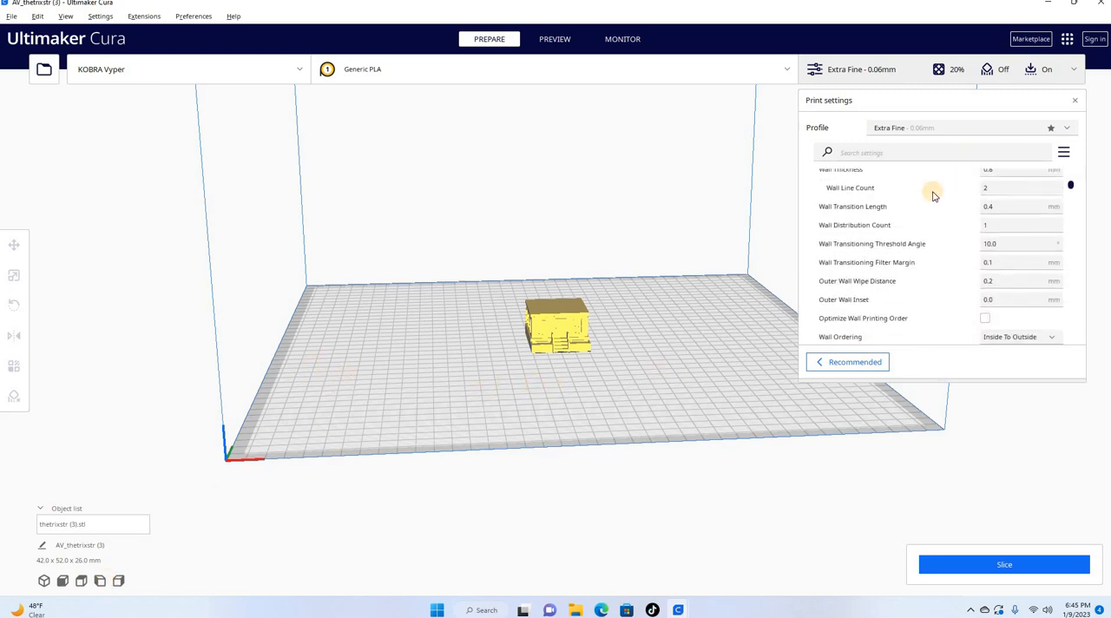
pyautogui.scroll(-1, 933, 196)
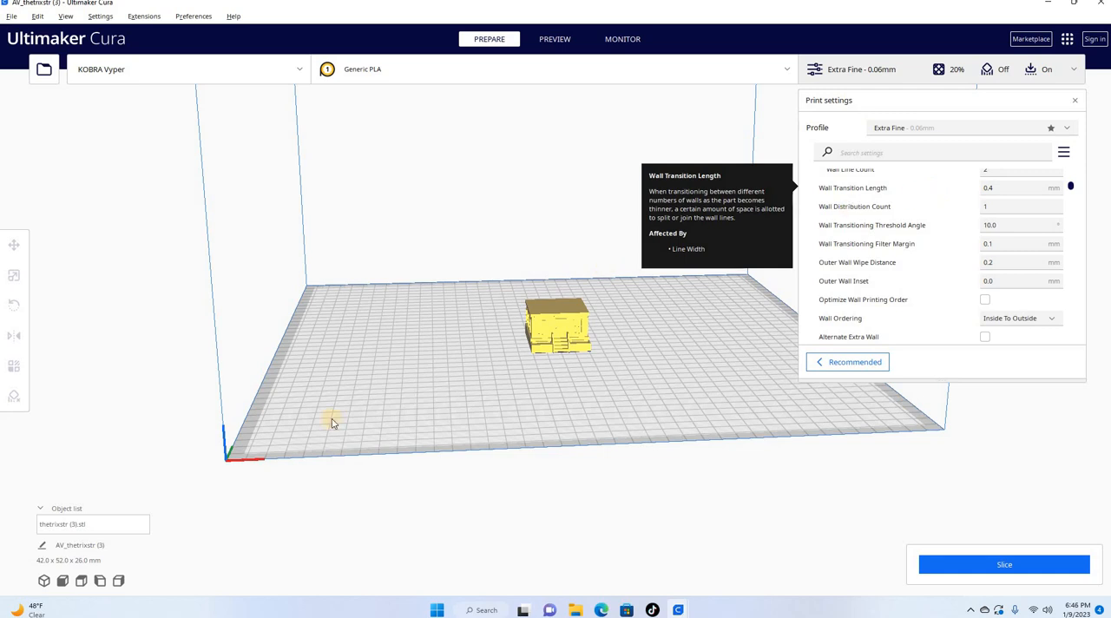
# Step: Select the building model on the build plate, try raising it vertically, and show its scaling values
pyautogui.click(558, 339)
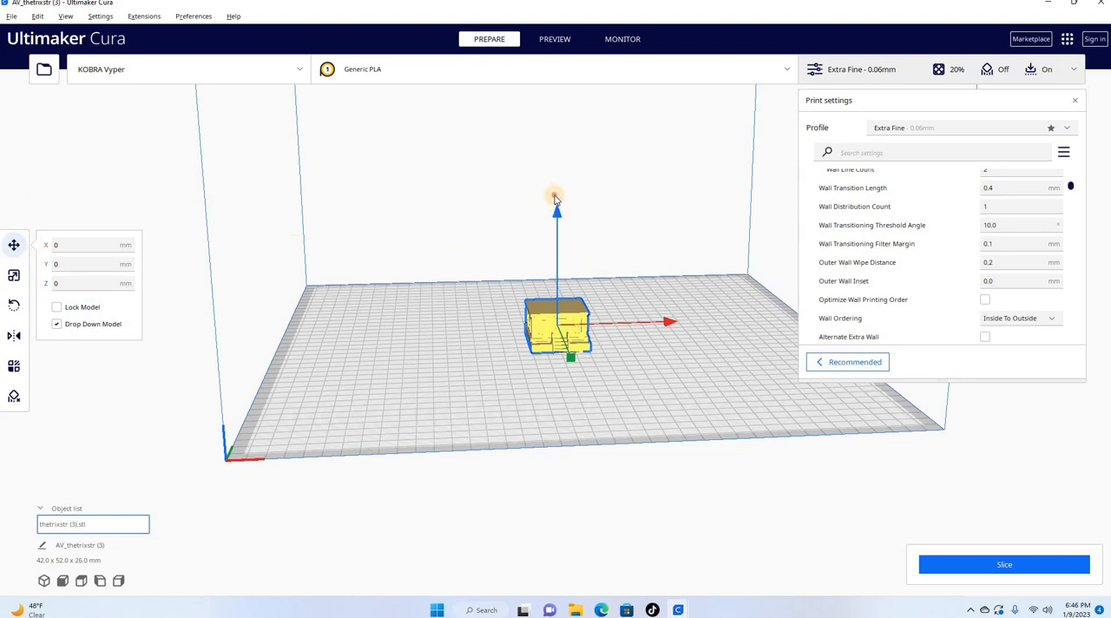
pyautogui.moveTo(555, 184); pyautogui.dragTo(555, 213)
pyautogui.click(15, 277)
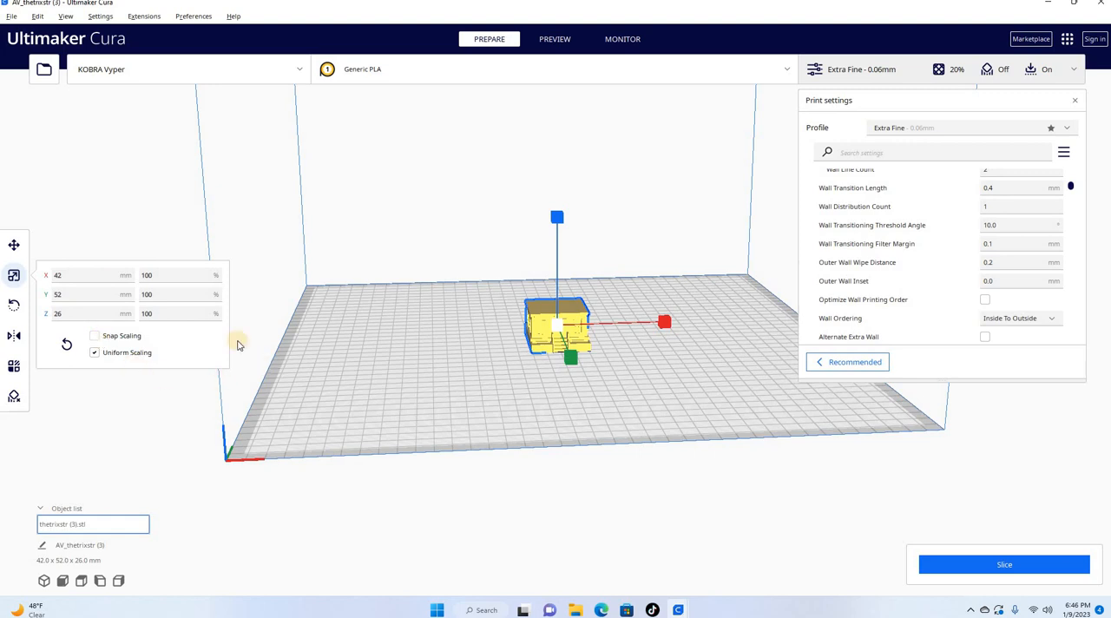
# Step: Rotate the building model around the green Y axis so it tilts sideways on the build plate
pyautogui.click(14, 309)
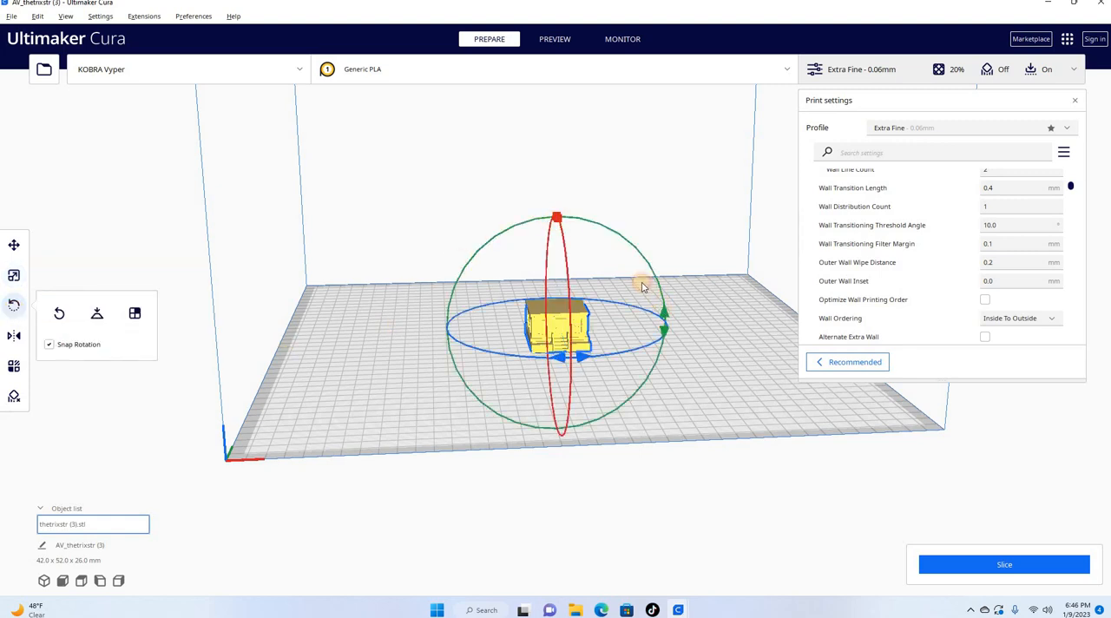
pyautogui.moveTo(643, 288); pyautogui.dragTo(585, 251)
pyautogui.moveTo(584, 251); pyautogui.dragTo(597, 419)
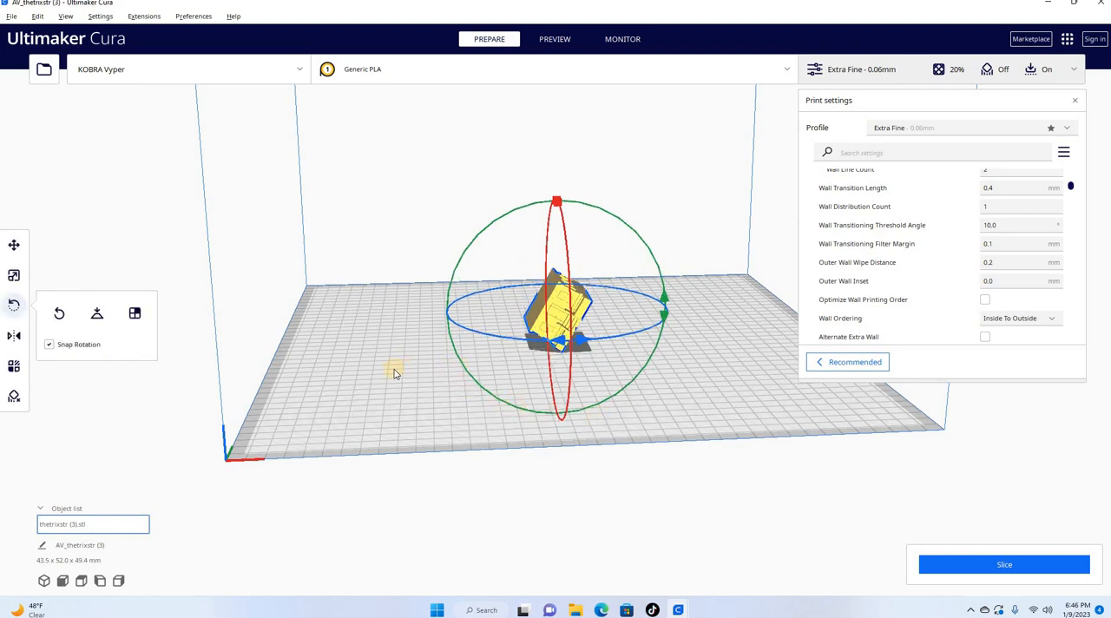
# Step: Mirror the tilted building model along the red X axis and the blue Z axis
pyautogui.click(13, 337)
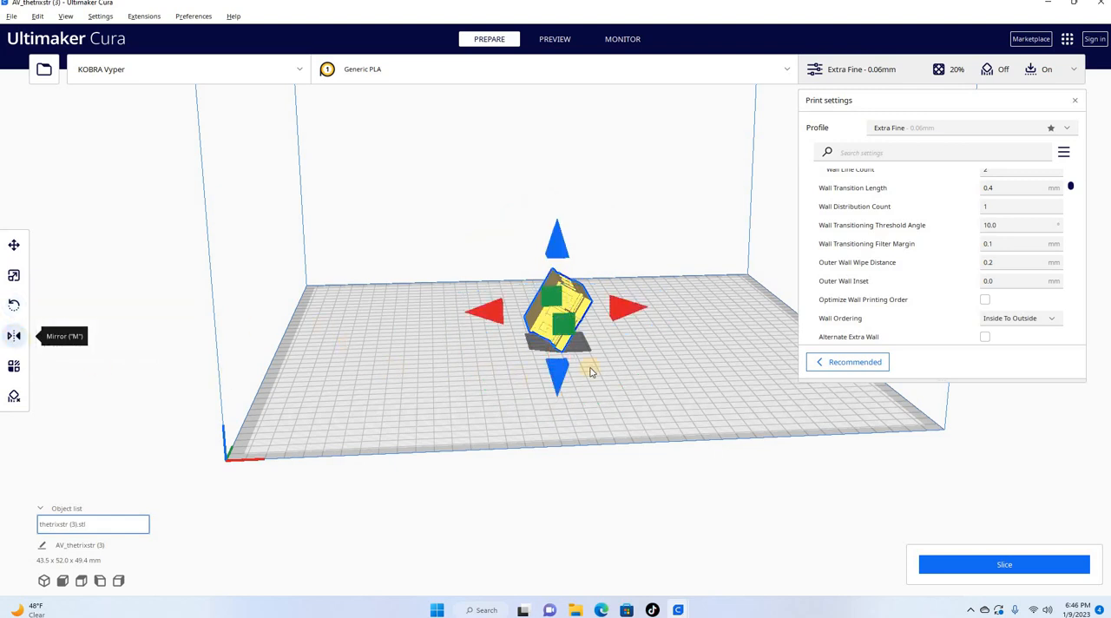
pyautogui.click(631, 311)
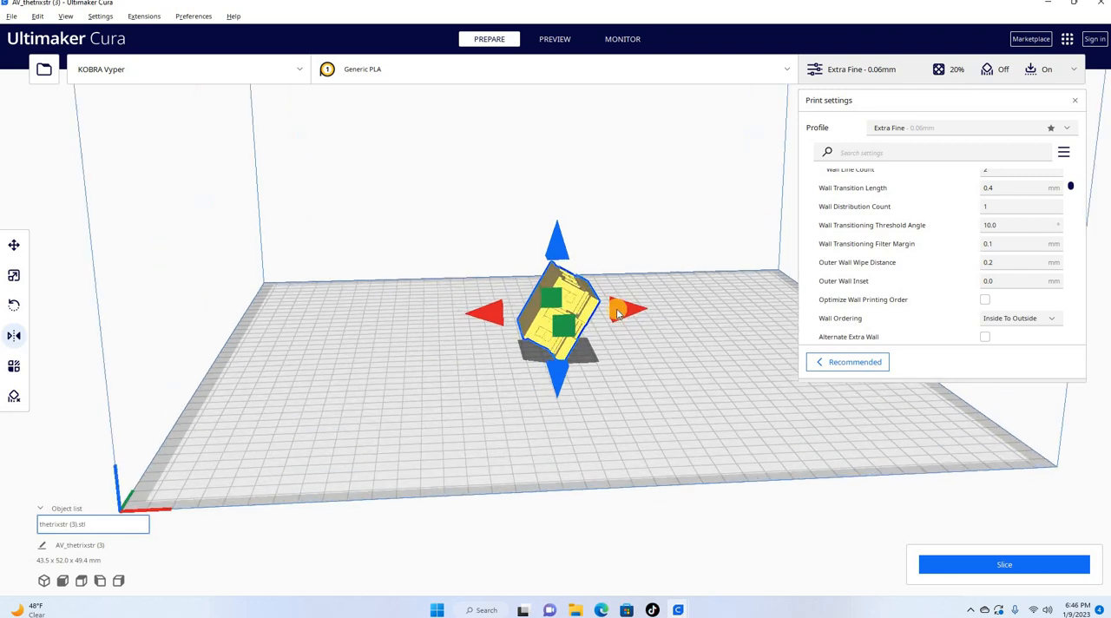
pyautogui.scroll(3, 616, 308)
pyautogui.scroll(2, 616, 308)
pyautogui.click(488, 331)
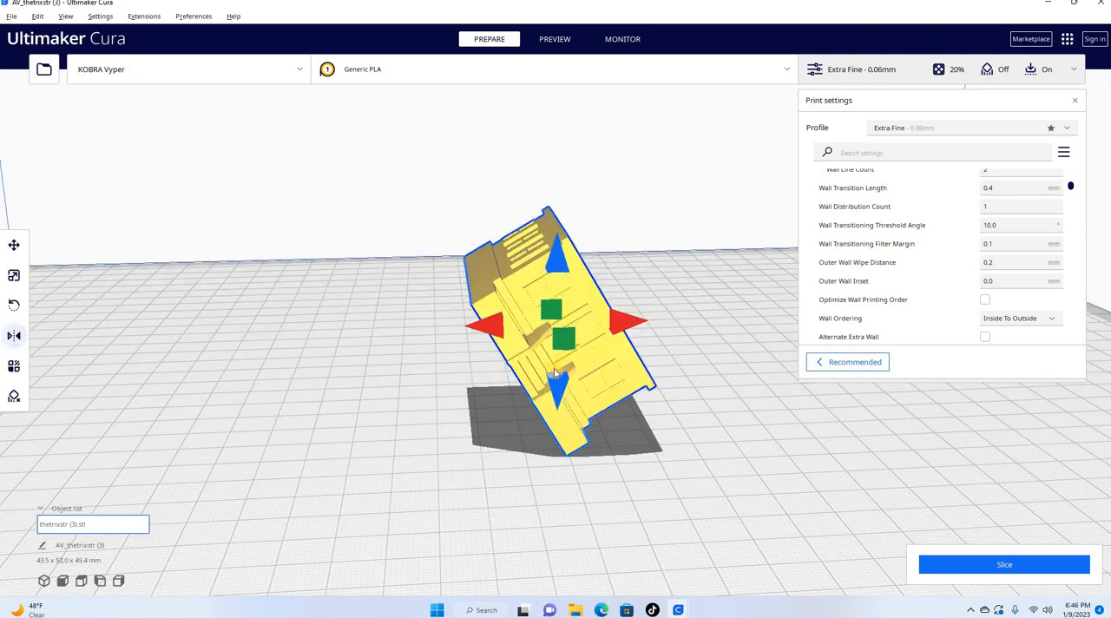
pyautogui.click(559, 388)
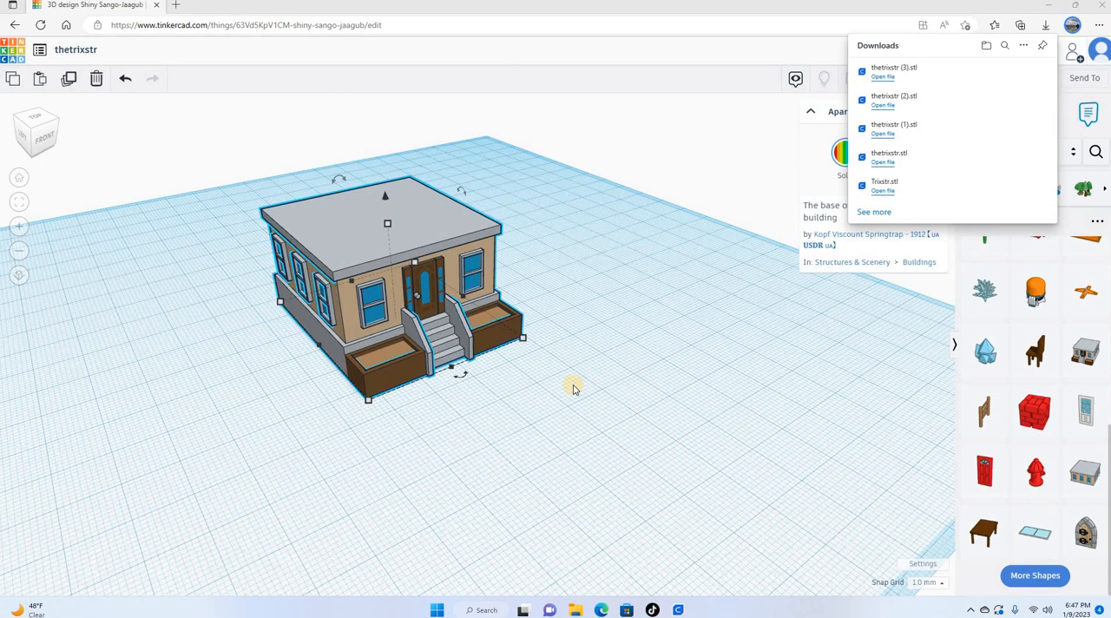
# Step: Switch back to Tinkercad and view the apartment building with more of the workplane around it
pyautogui.scroll(-2, 573, 389)
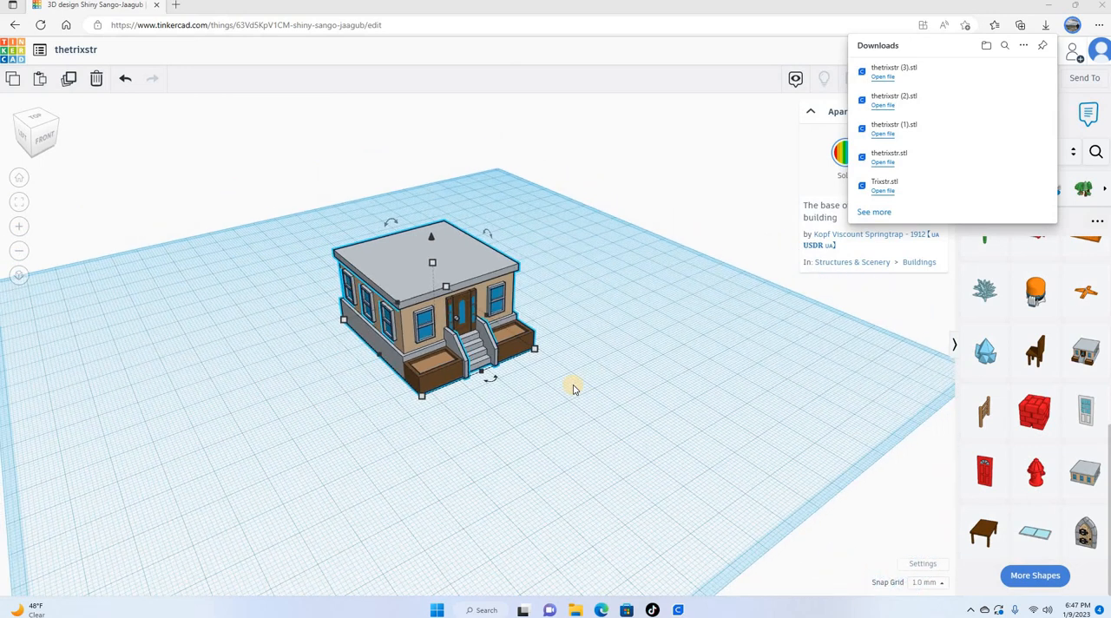